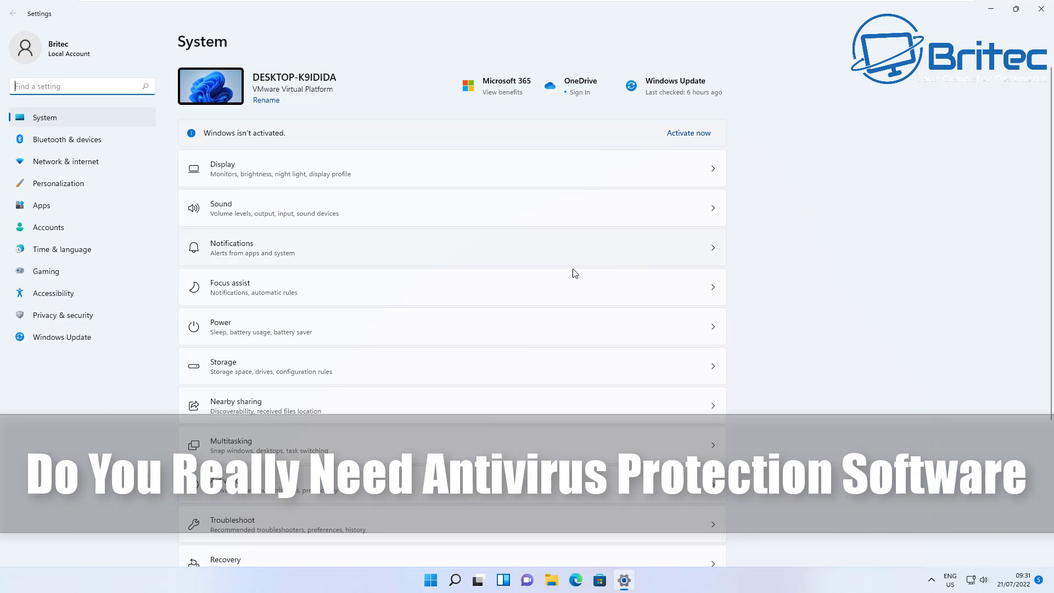
# Go to Privacy & security in Windows Settings and open the Windows Security page
pyautogui.click(66, 321)
pyautogui.click(255, 104)
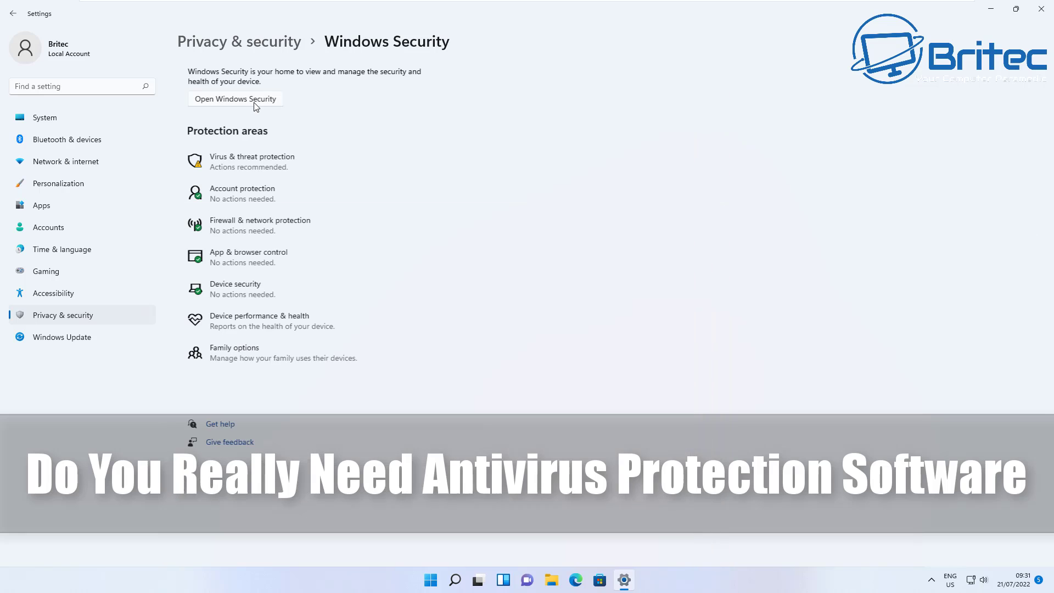
# Launch Windows Security, dismiss the OneDrive ransomware recovery suggestion, and open Virus & threat protection
pyautogui.click(250, 100)
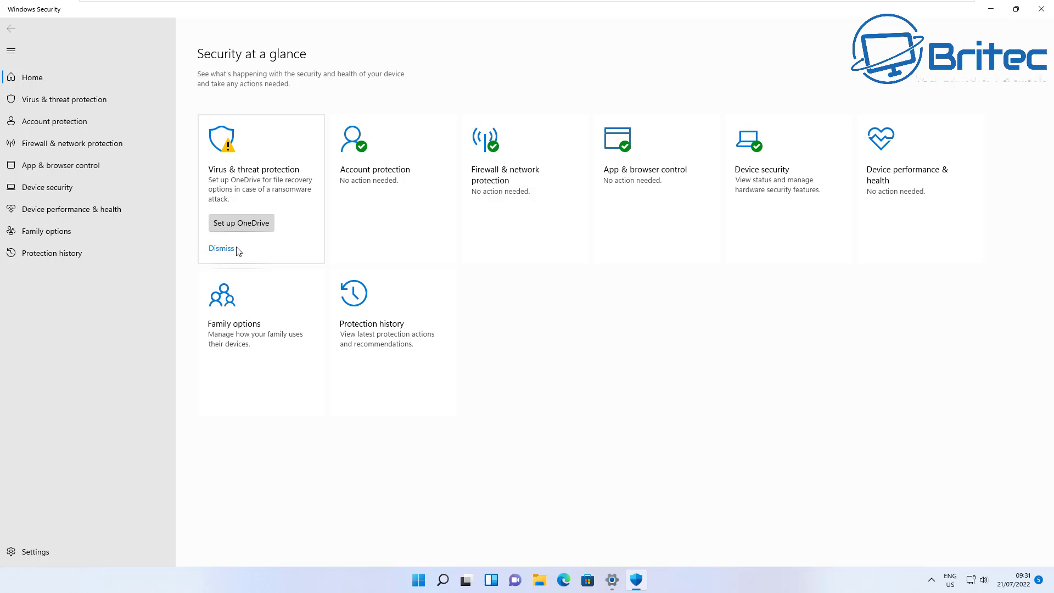
pyautogui.click(223, 248)
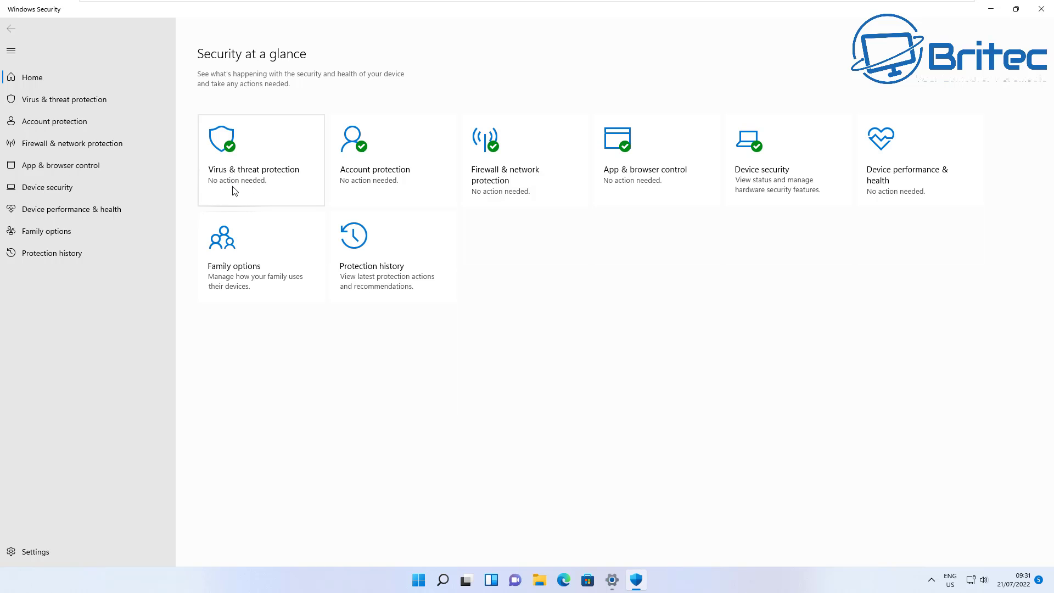
pyautogui.click(233, 172)
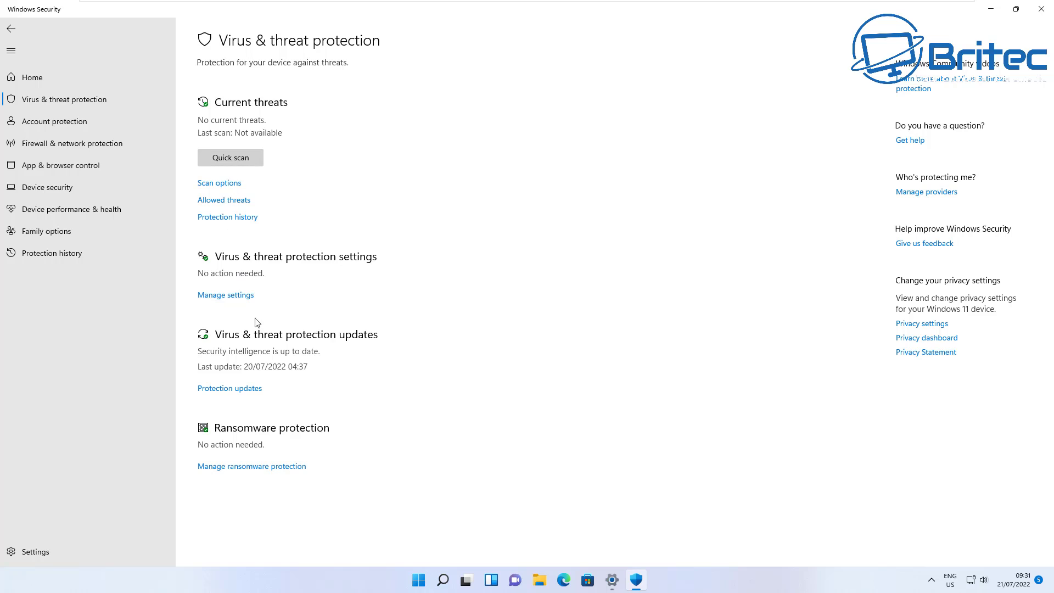
# Review the Virus & threat protection settings: Real-time, Cloud-delivered, sample submission and Tamper Protection all On
pyautogui.click(241, 295)
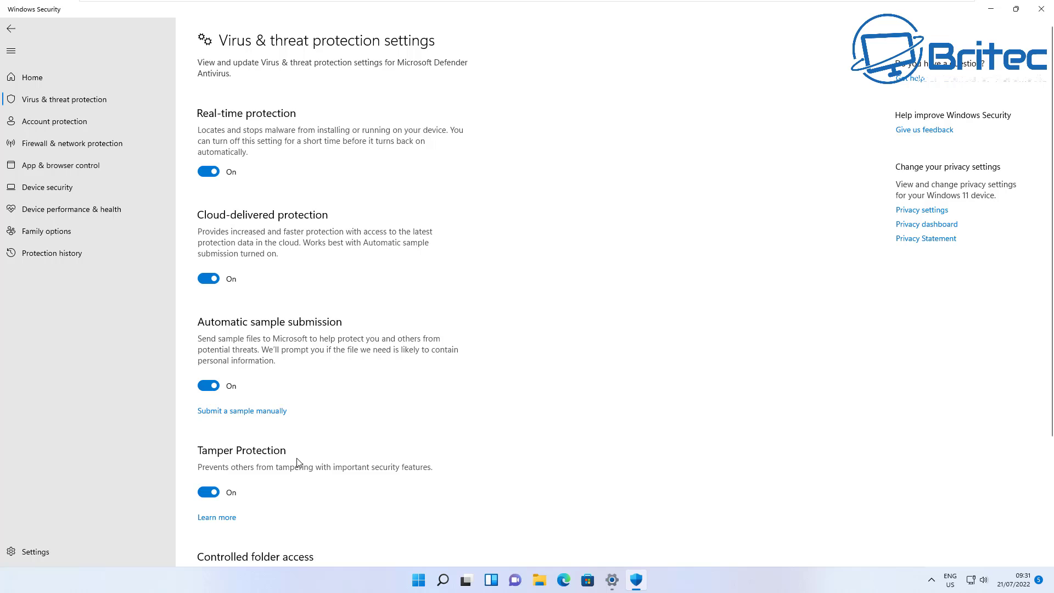
pyautogui.scroll(-3, 298, 463)
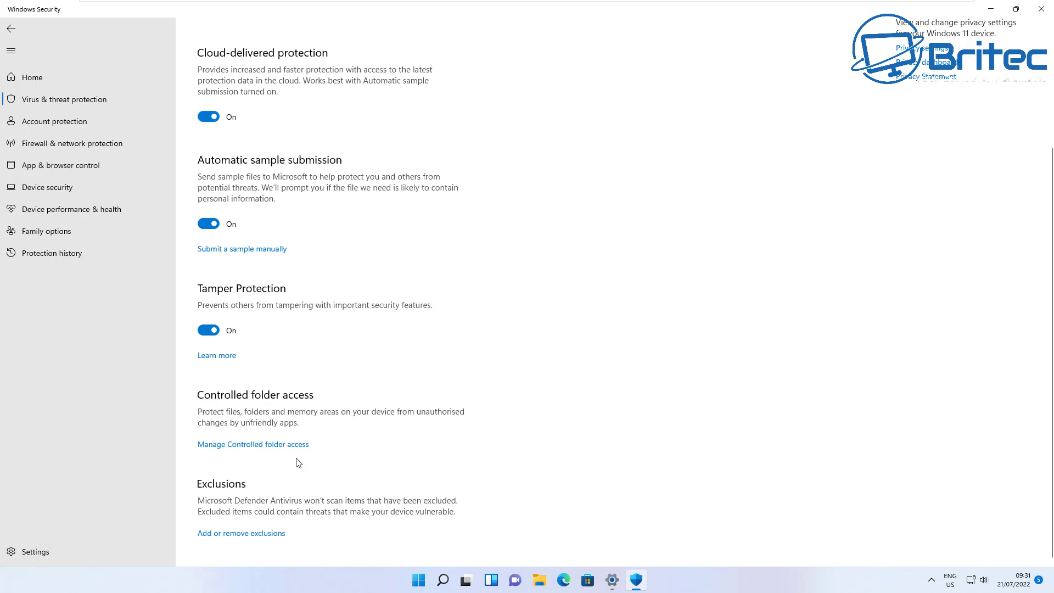
pyautogui.scroll(3, 295, 456)
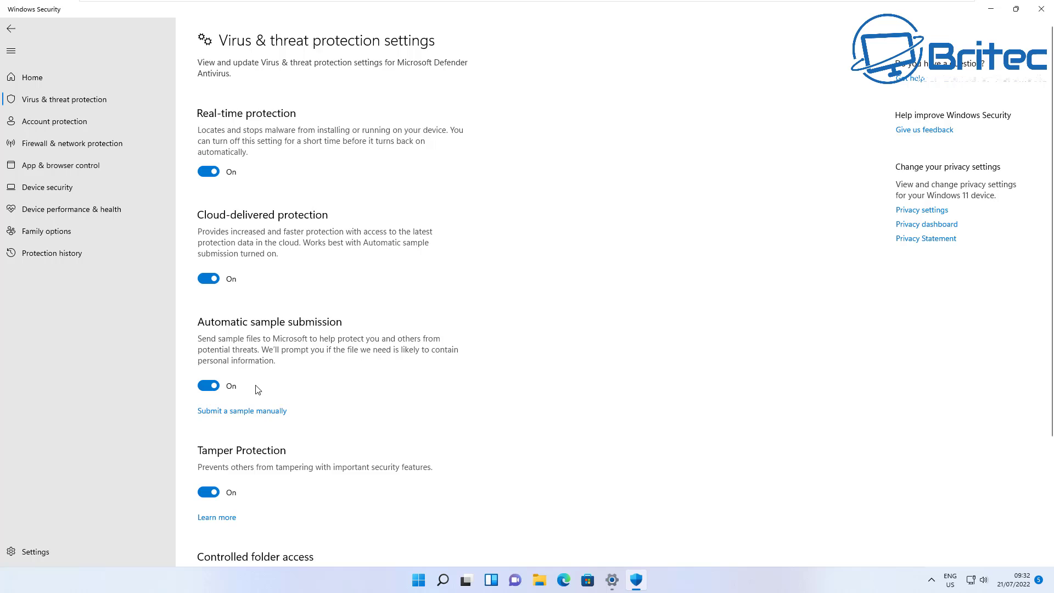
pyautogui.scroll(-1, 268, 454)
pyautogui.scroll(-2, 267, 454)
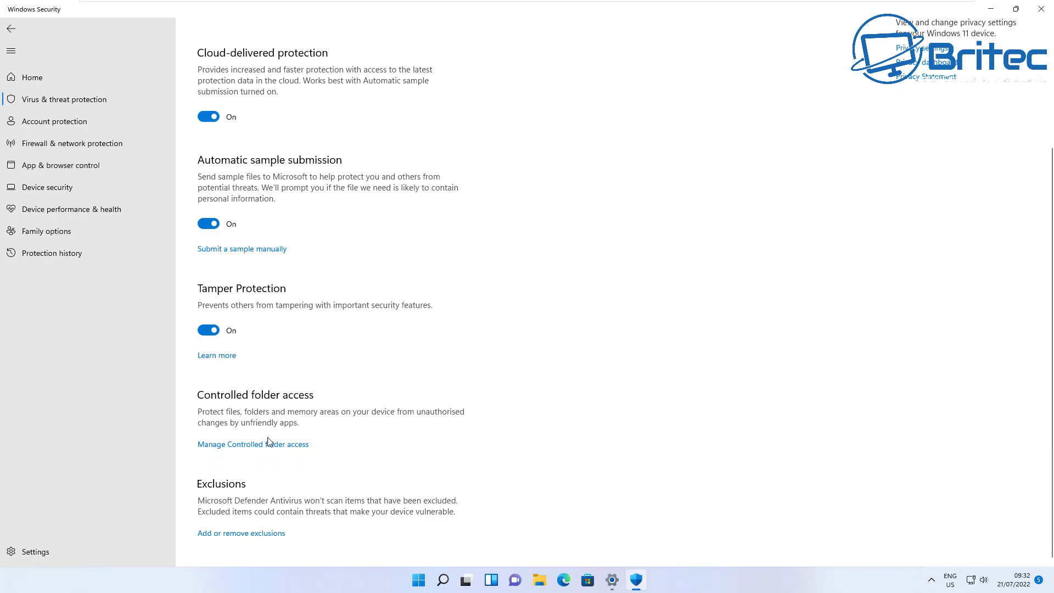
# Turn Controlled folder access On, approving the administrator permission prompt
pyautogui.click(269, 443)
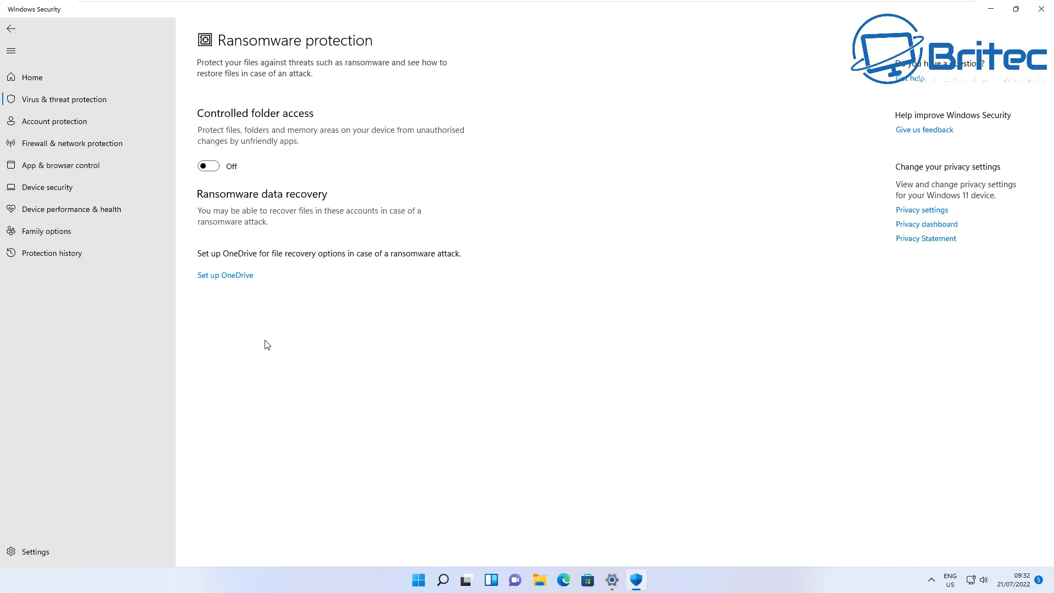
pyautogui.click(208, 167)
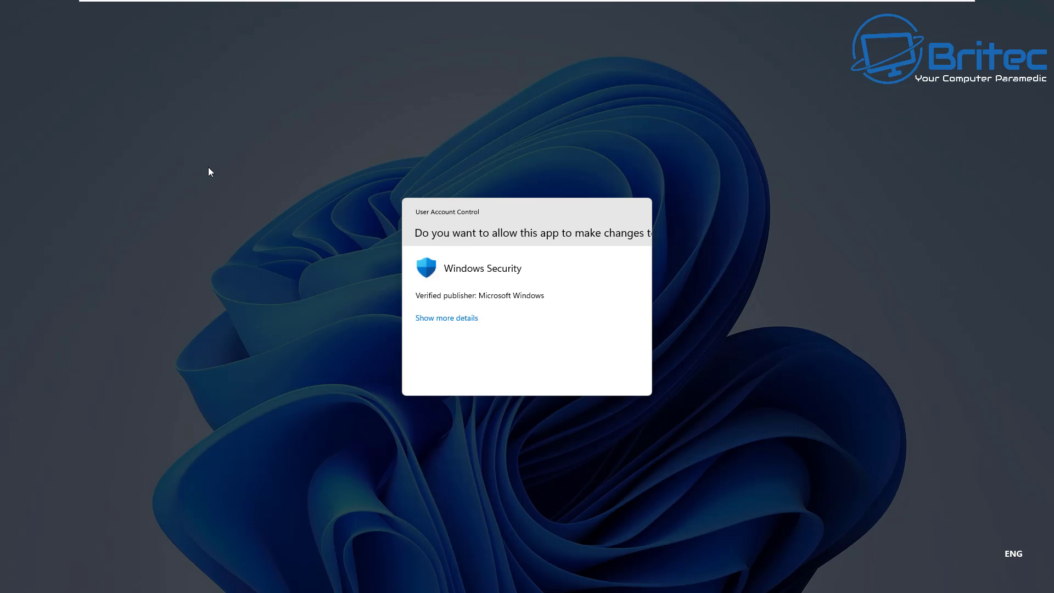
pyautogui.click(473, 377)
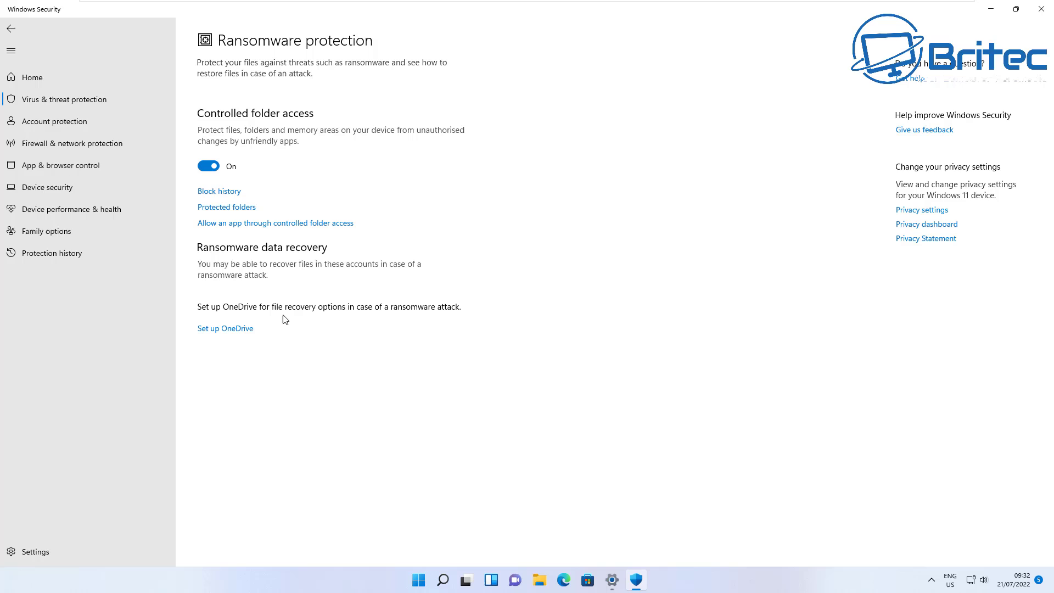
pyautogui.click(21, 32)
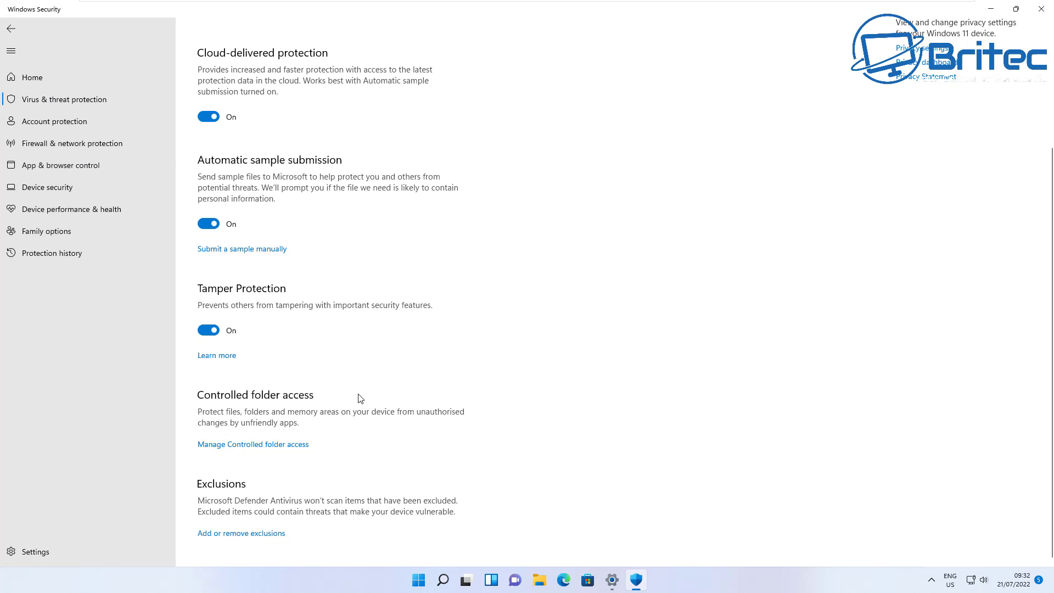
# Return to the Virus & threat protection settings page and look over its toggles
pyautogui.scroll(2, 360, 398)
pyautogui.scroll(2, 338, 341)
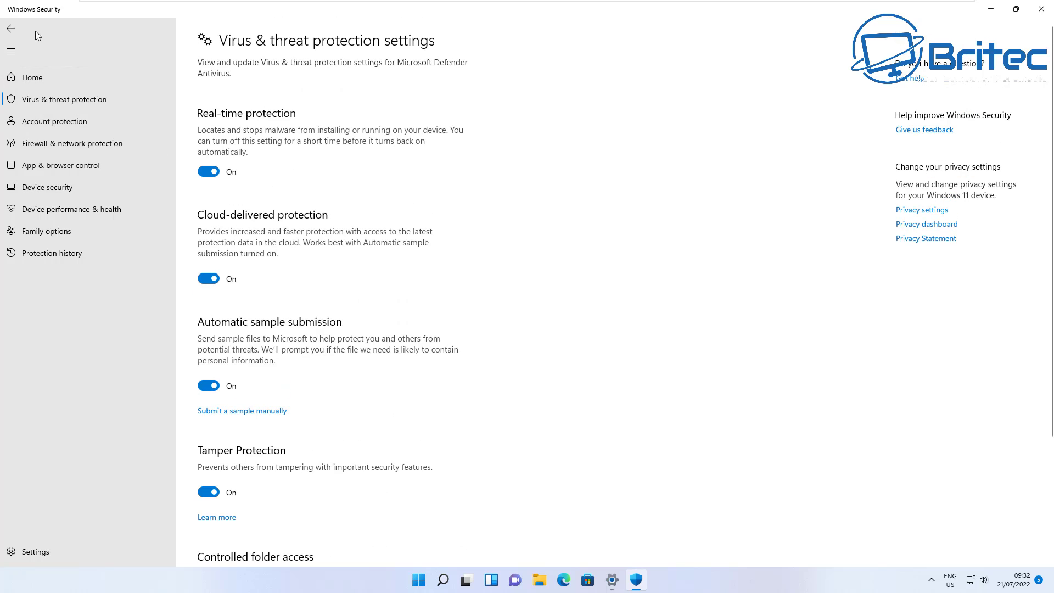
pyautogui.click(13, 32)
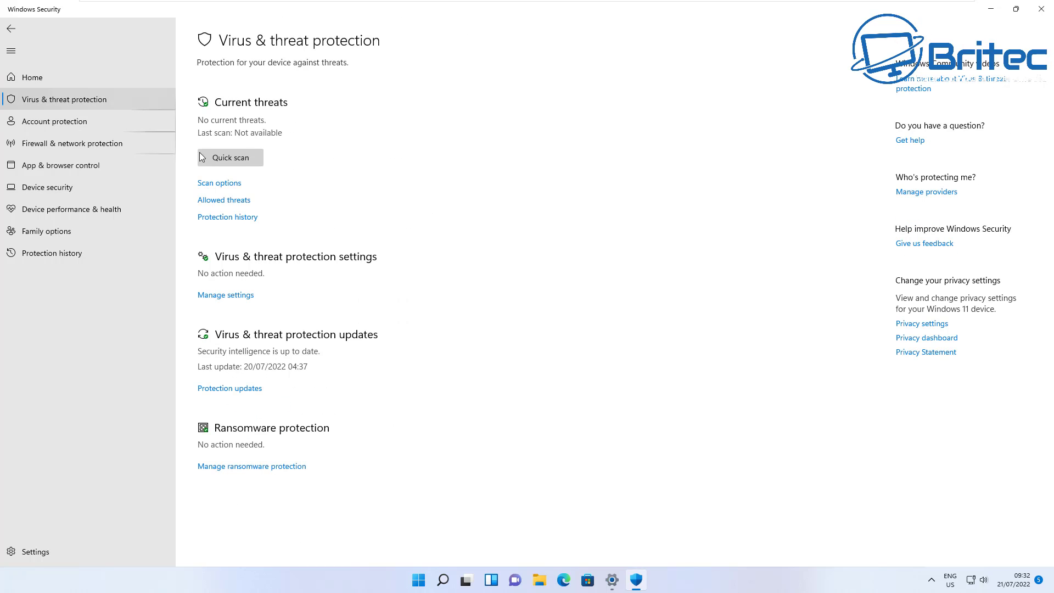
pyautogui.click(243, 297)
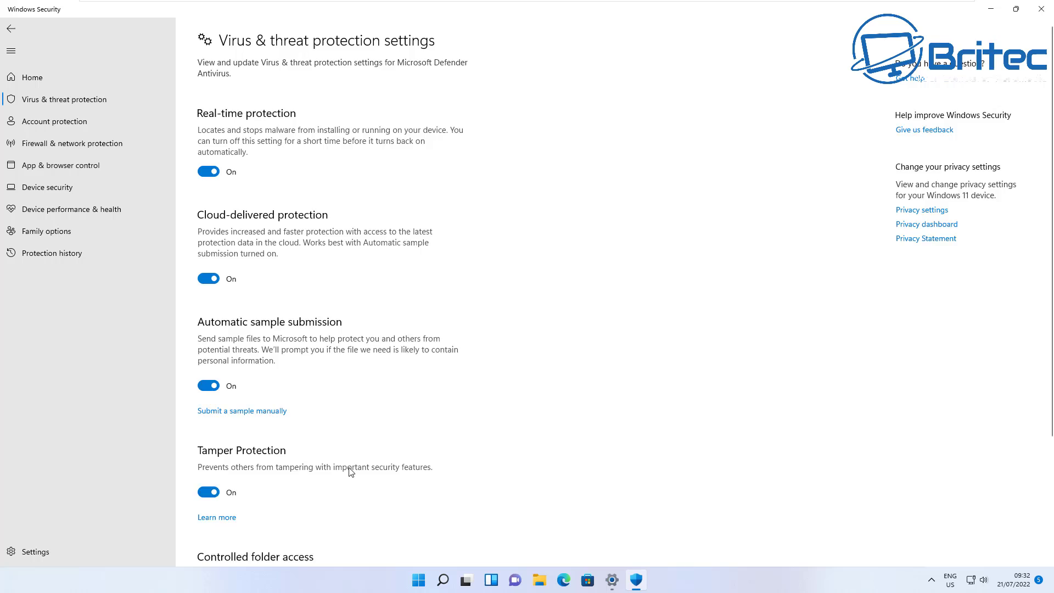
pyautogui.scroll(-3, 350, 472)
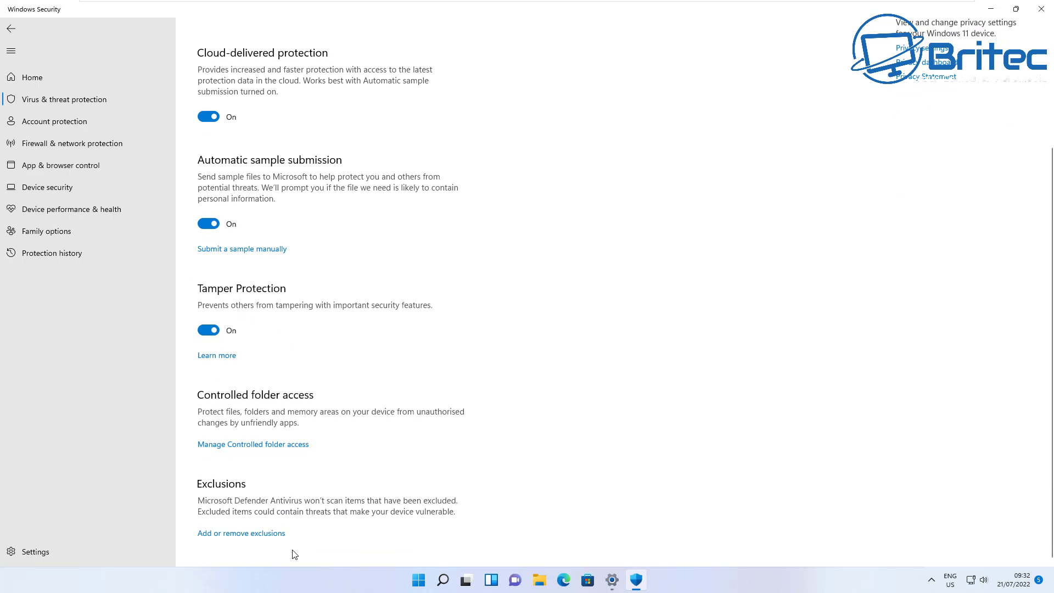
pyautogui.scroll(3, 298, 472)
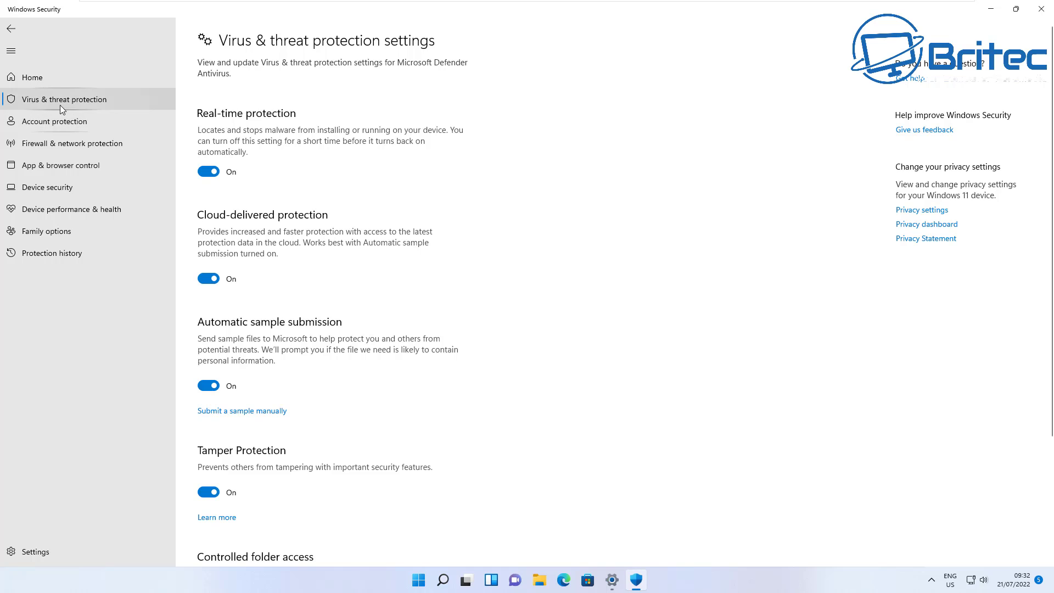
pyautogui.click(57, 193)
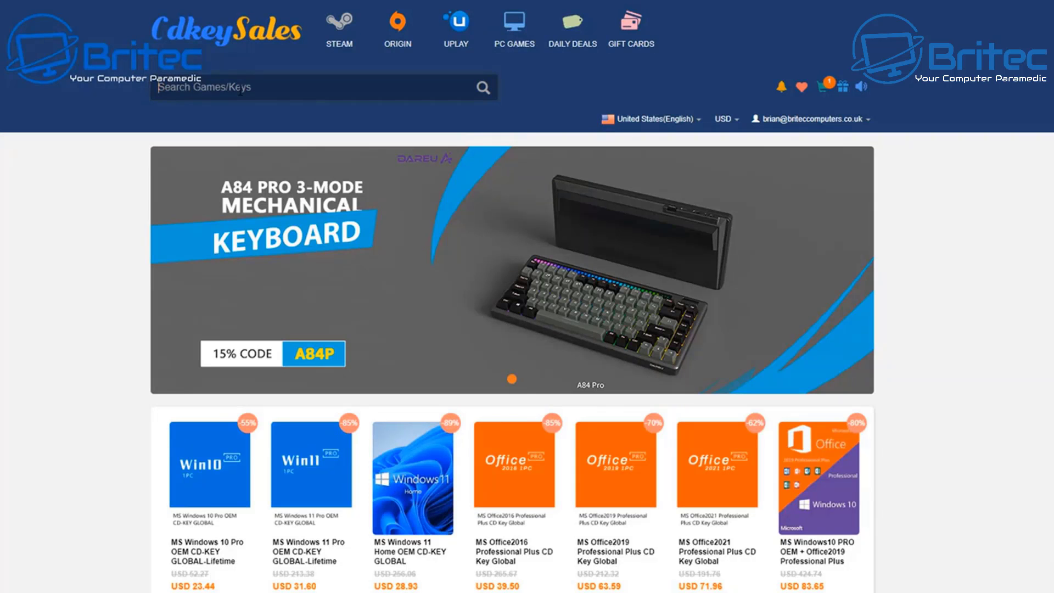
# Search for 'windows 10' and start an order for the Windows 10 Pro OEM key
pyautogui.write('windows 10')
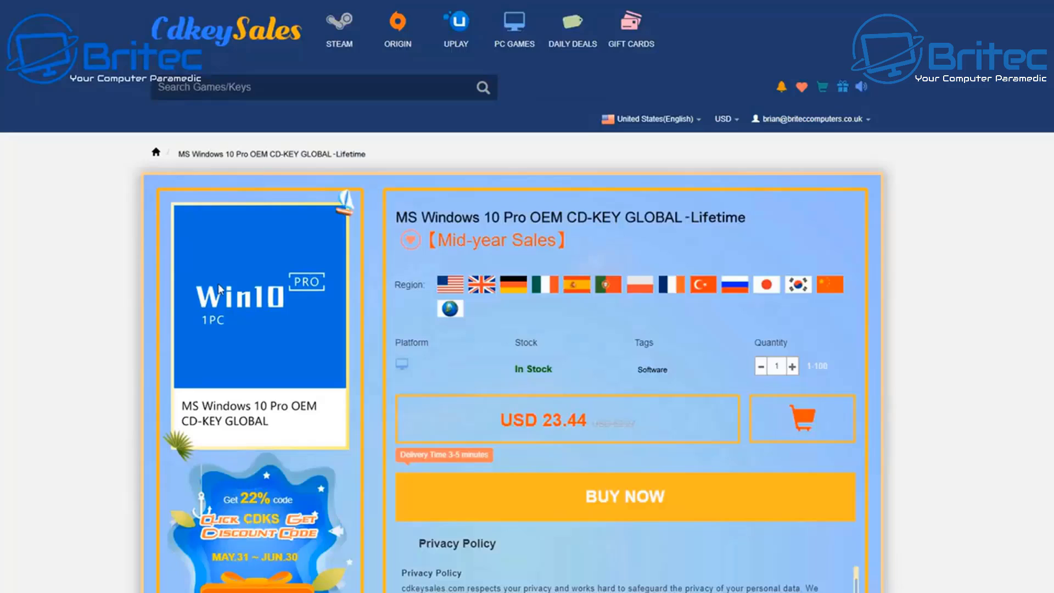
pyautogui.scroll(-2, 884, 454)
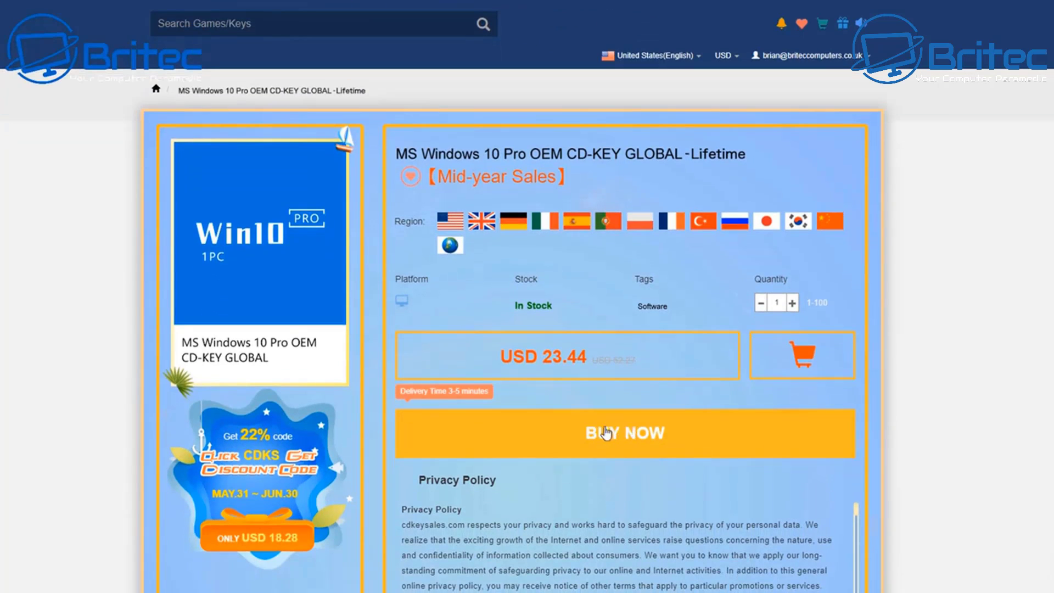
pyautogui.click(633, 435)
# Apply the promotion code BR09 to the order
pyautogui.click(311, 423)
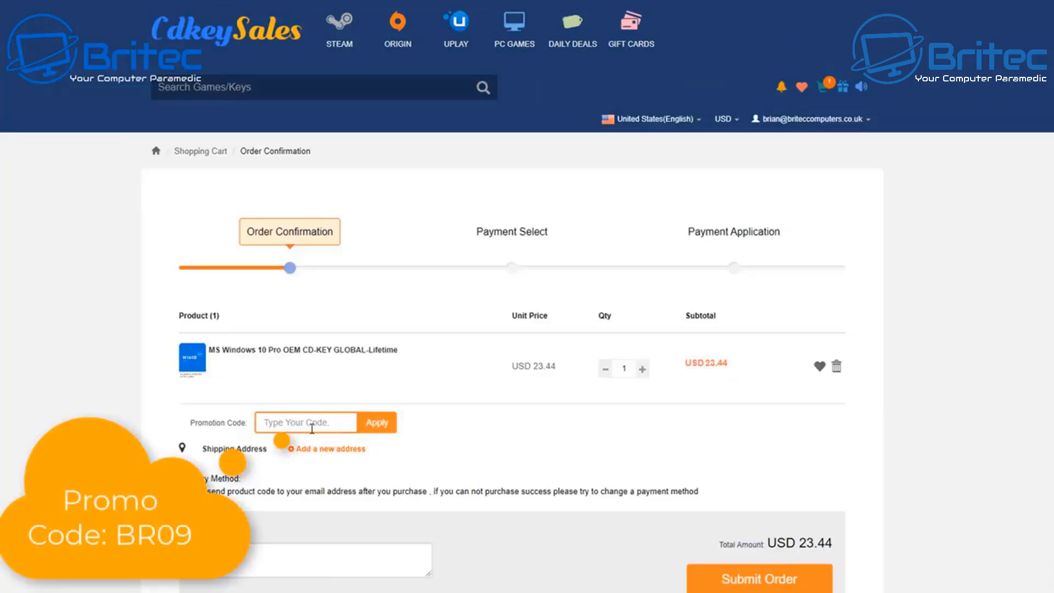
pyautogui.write('BR')
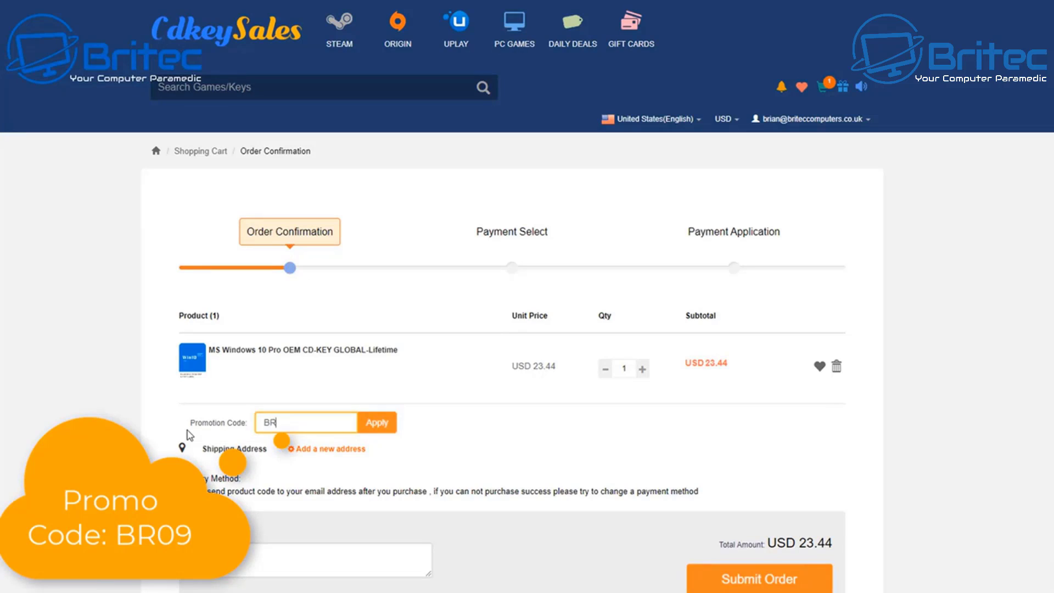
pyautogui.write('09')
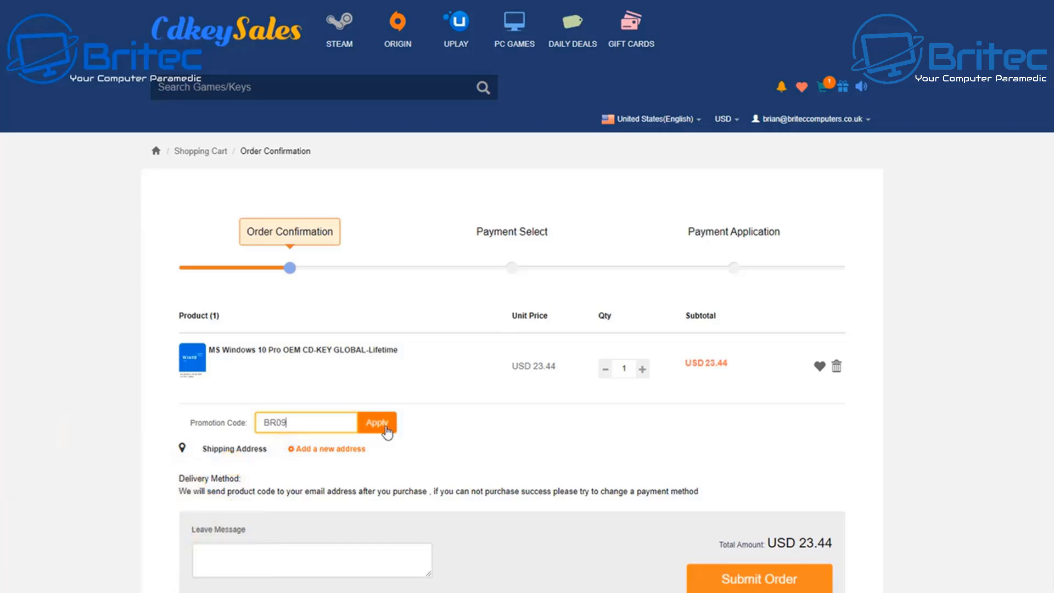
pyautogui.click(384, 430)
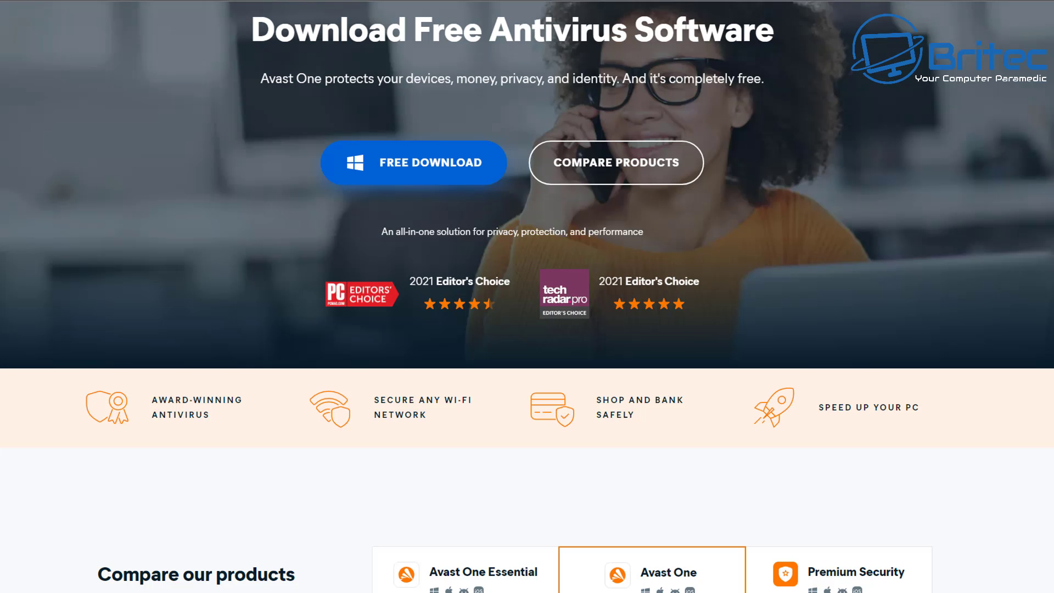
# Look over the Compare our products table, then download the free Avast One installer
pyautogui.scroll(-4, 528, 297)
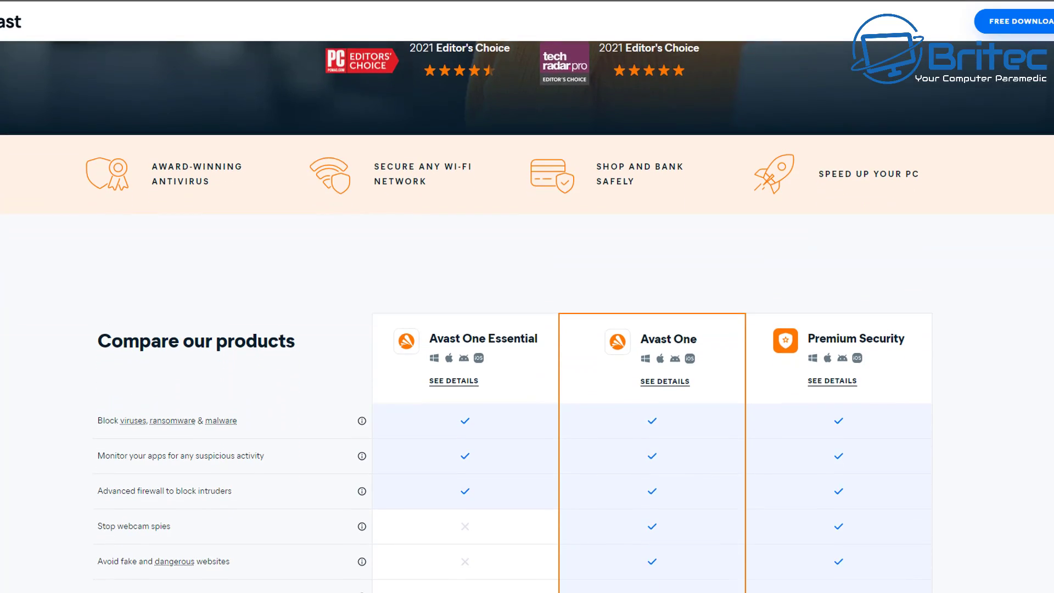
pyautogui.scroll(-5, 527, 297)
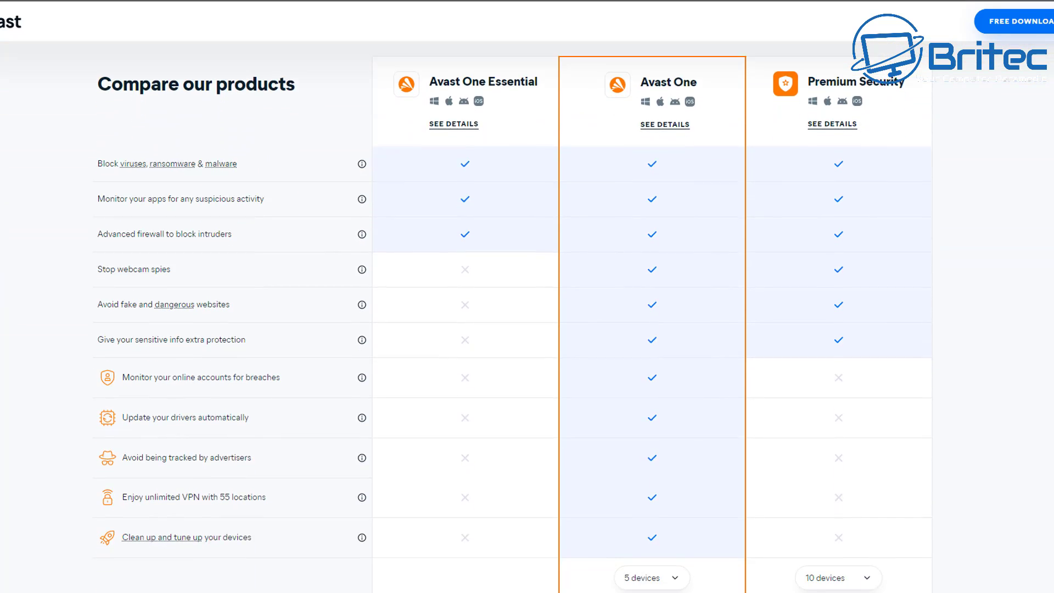
pyautogui.scroll(-1, 527, 296)
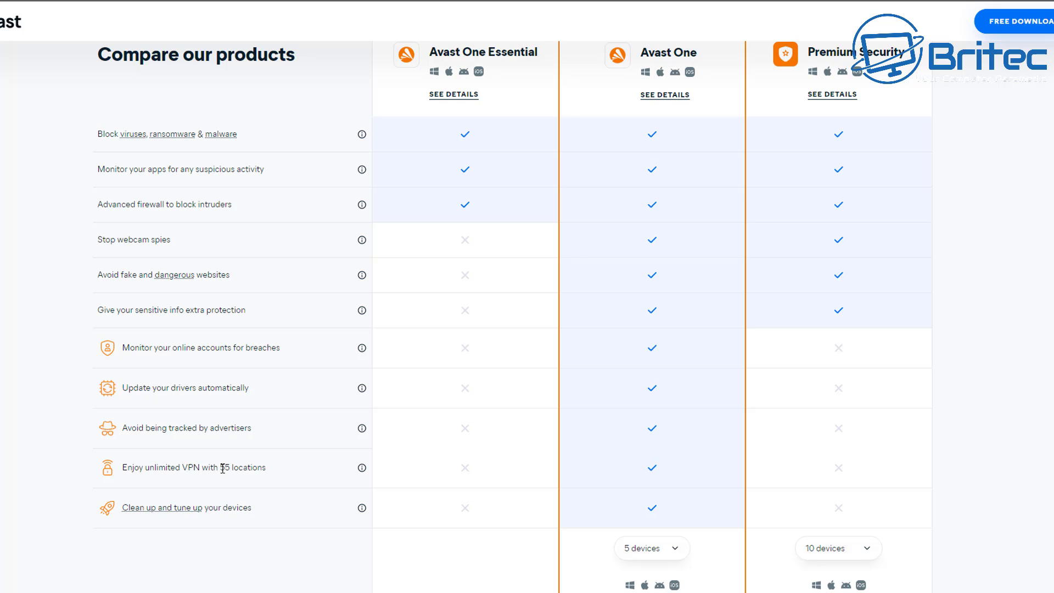
pyautogui.scroll(10, 222, 468)
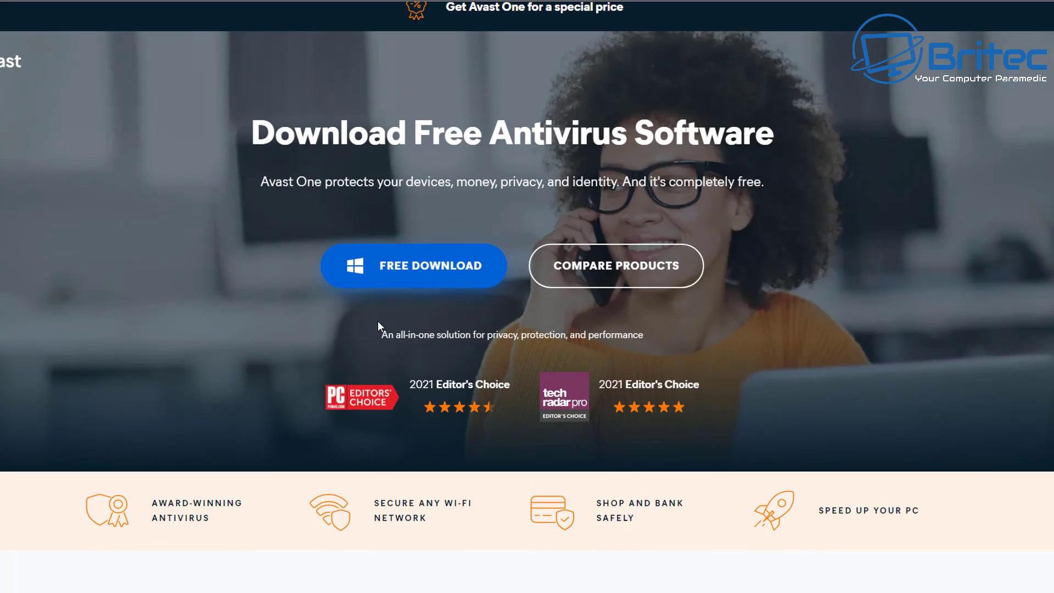
pyautogui.click(464, 276)
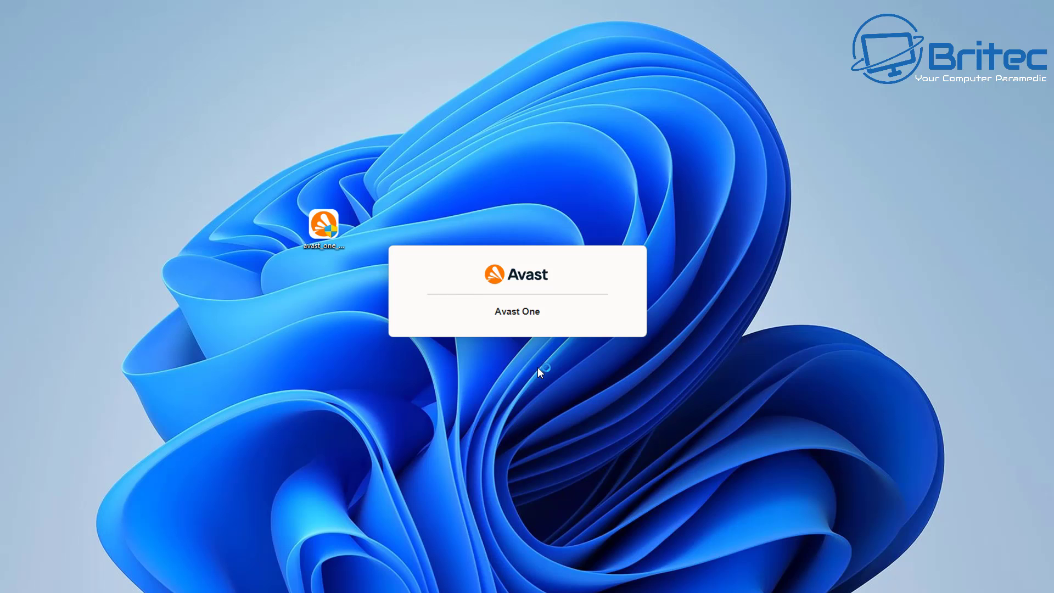
# Close the open Settings windows from the taskbar and install Avast One
pyautogui.rightClick(601, 591)
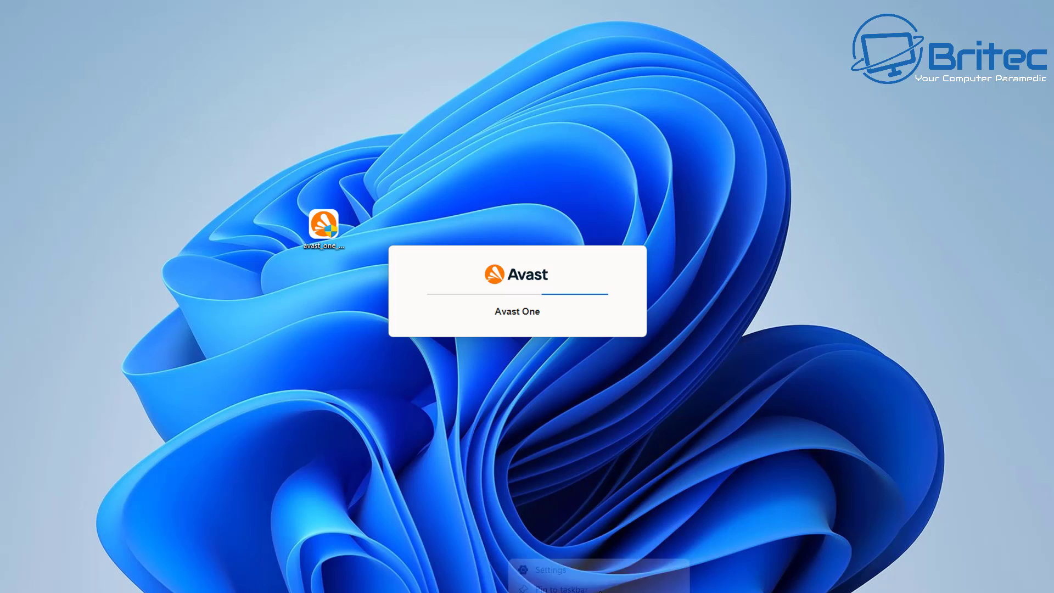
pyautogui.click(598, 575)
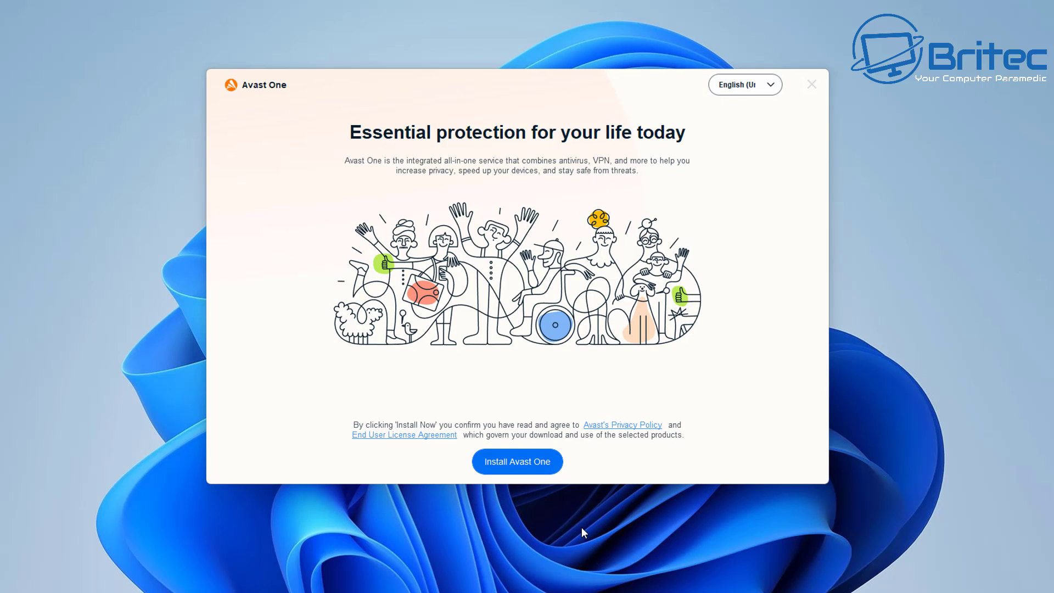
pyautogui.click(532, 471)
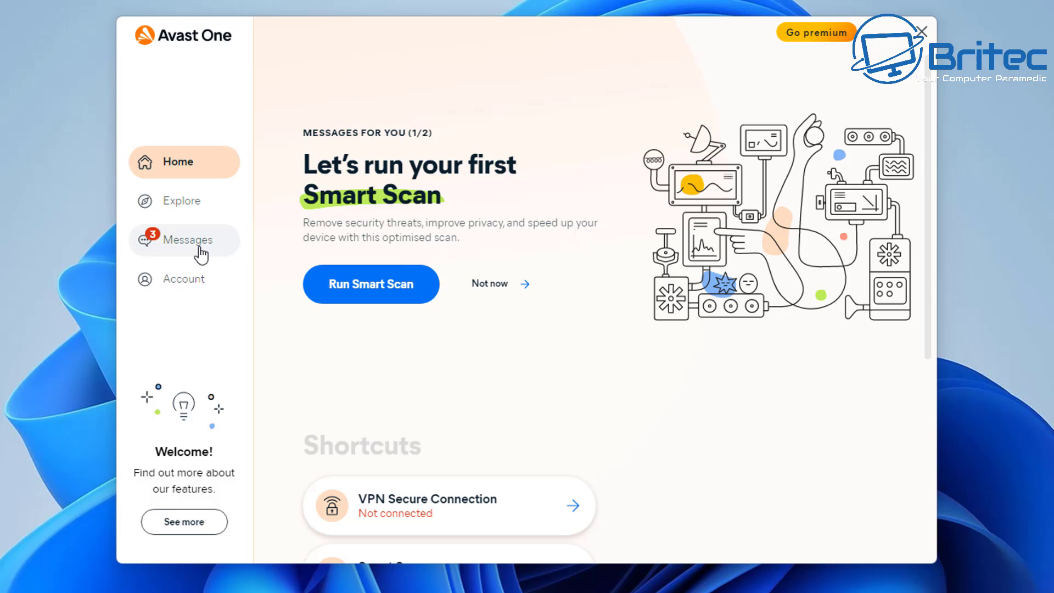
# View the 3 messages, then open the Account page showing the free Avast One Essential plan
pyautogui.click(199, 249)
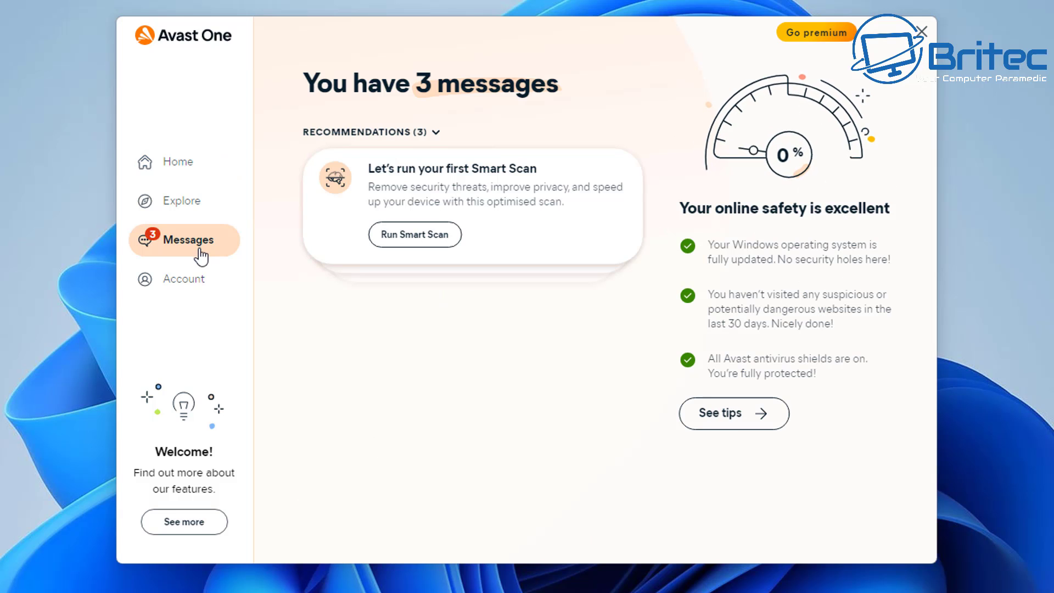
pyautogui.click(185, 280)
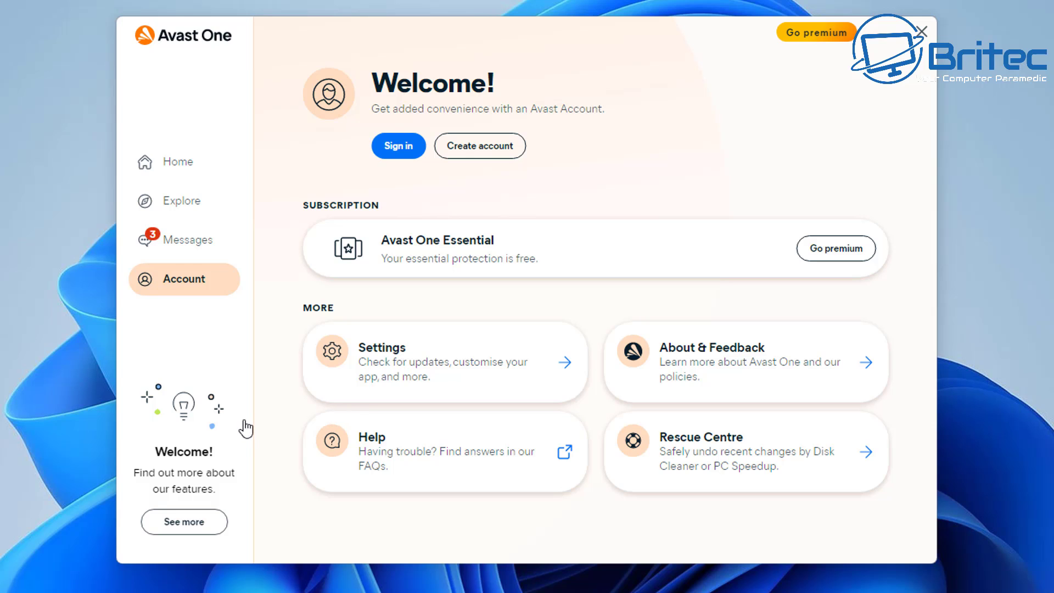
# Open Avast One settings and scroll through the General tab
pyautogui.click(427, 374)
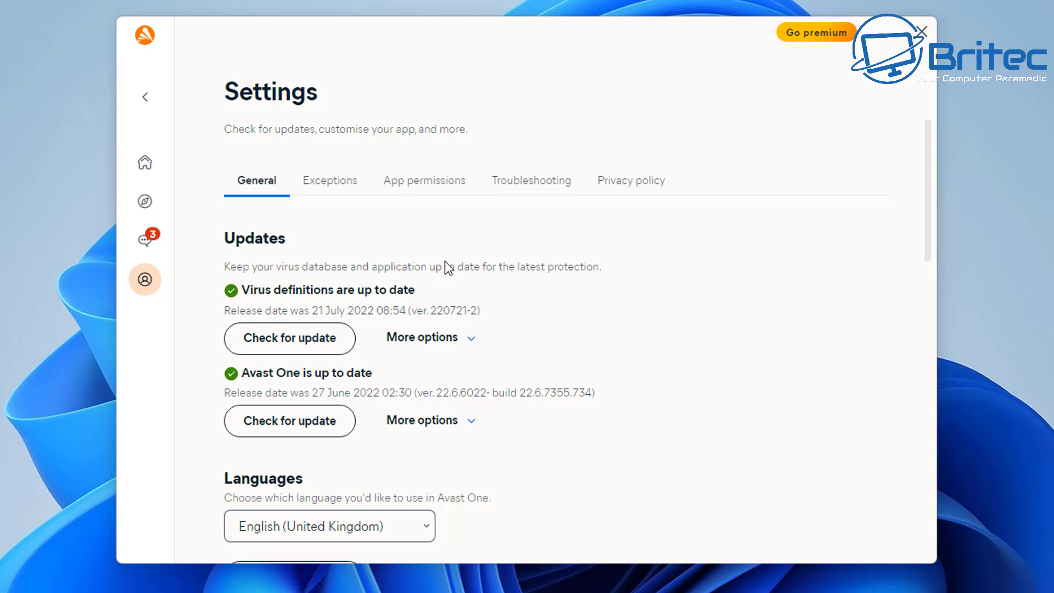
pyautogui.scroll(-3, 495, 406)
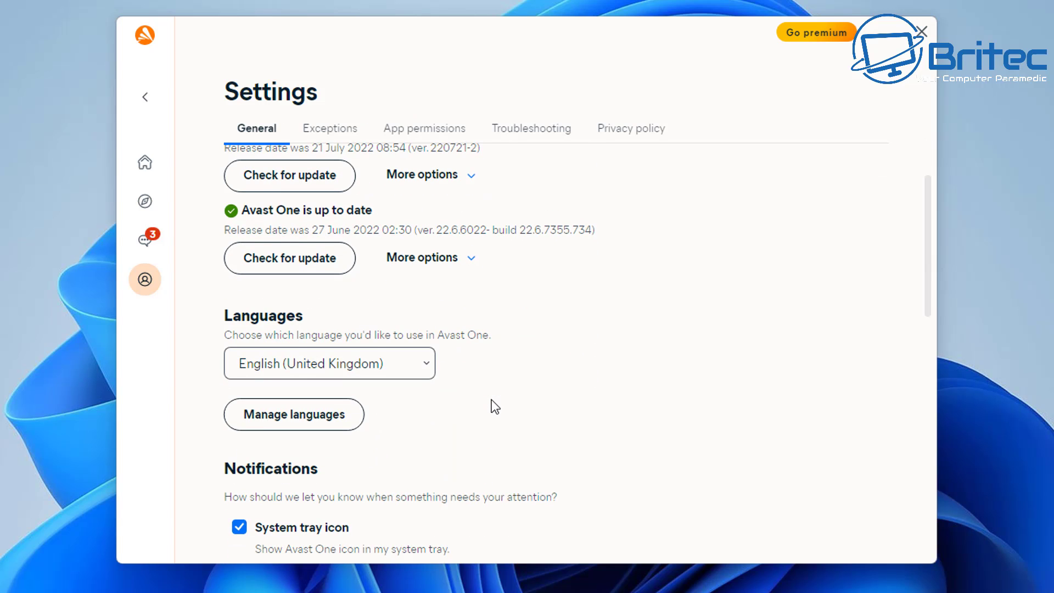
pyautogui.scroll(-7, 495, 407)
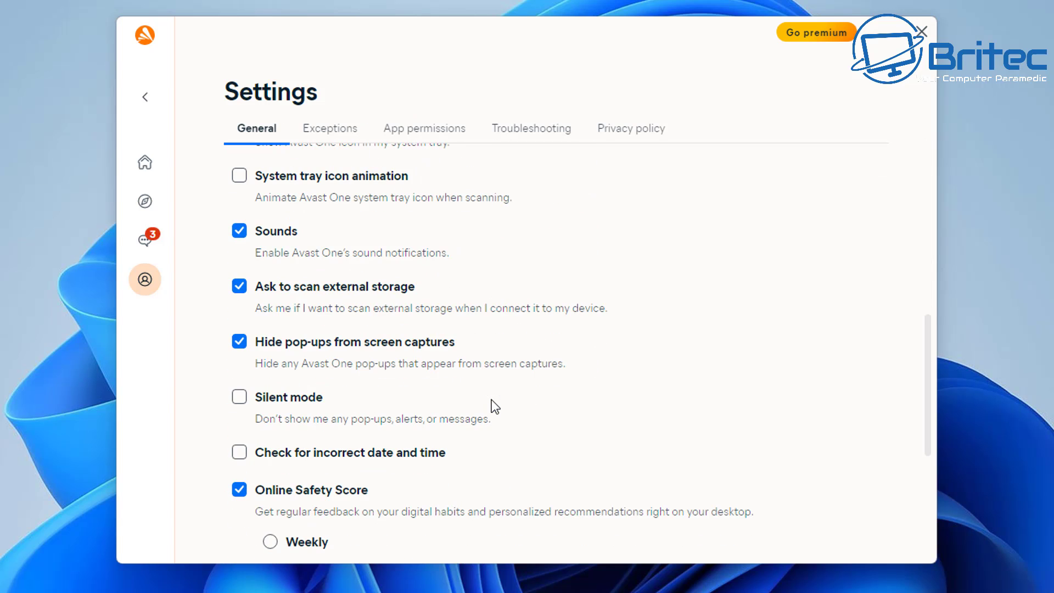
# Browse the Exceptions, App permissions, Troubleshooting and Privacy policy tabs, then open Explore's Scan Center
pyautogui.click(336, 130)
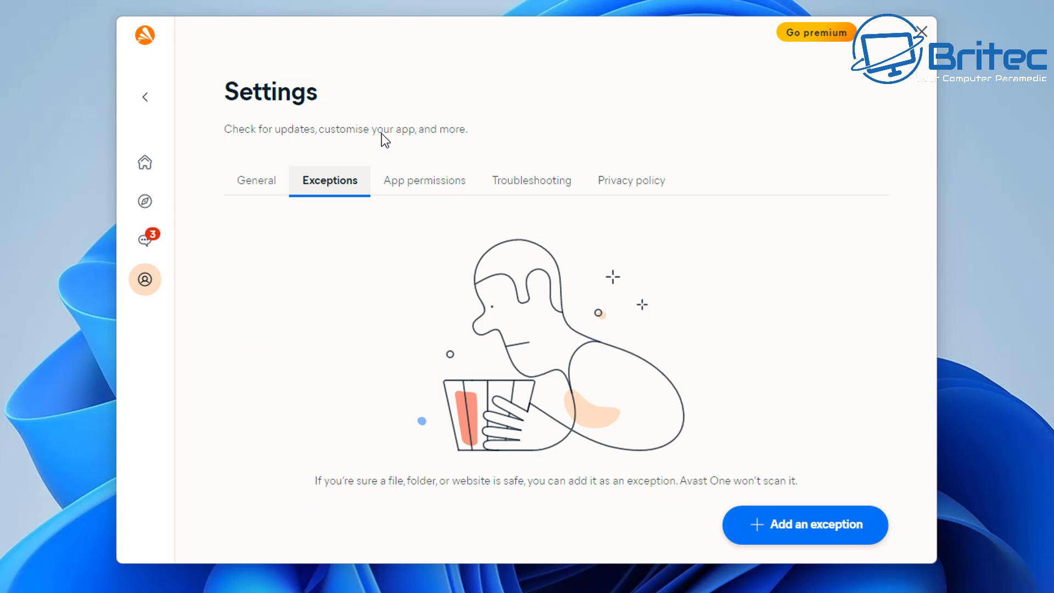
pyautogui.click(425, 181)
pyautogui.click(519, 182)
pyautogui.click(632, 184)
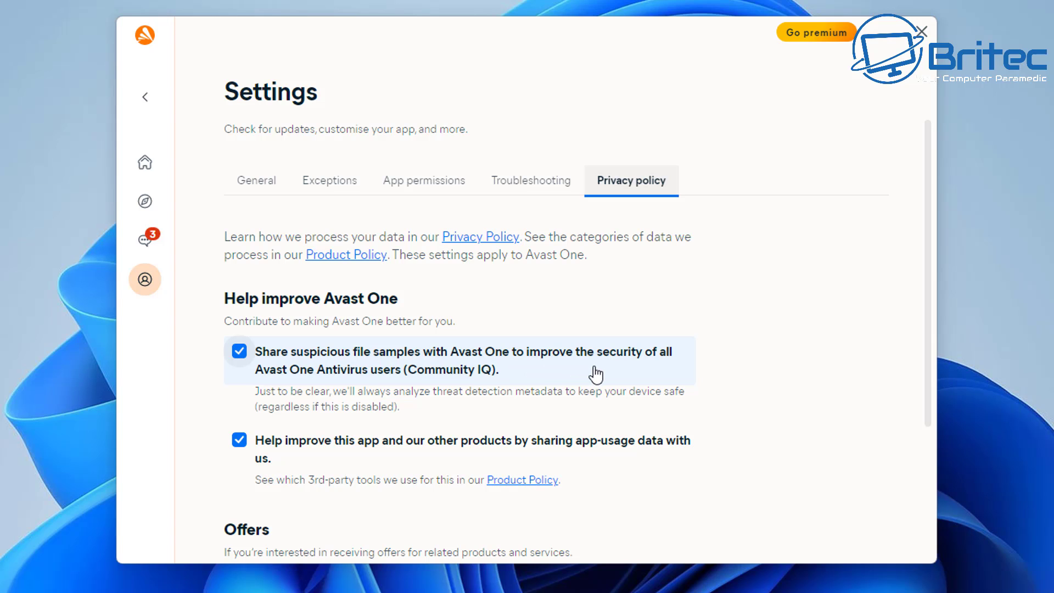
pyautogui.scroll(-2, 274, 384)
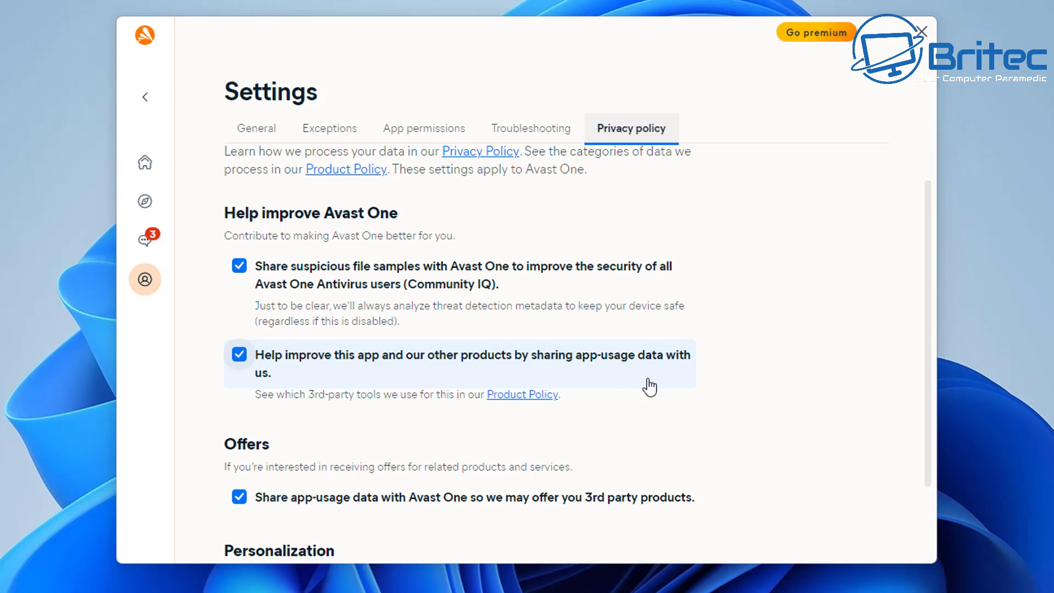
pyautogui.scroll(-2, 650, 384)
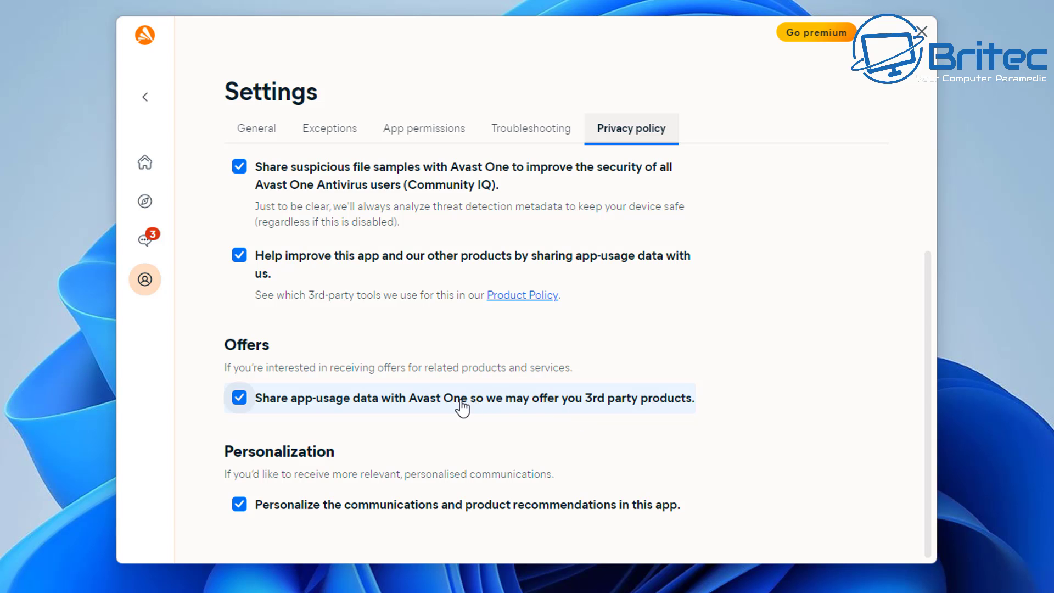
pyautogui.scroll(3, 435, 400)
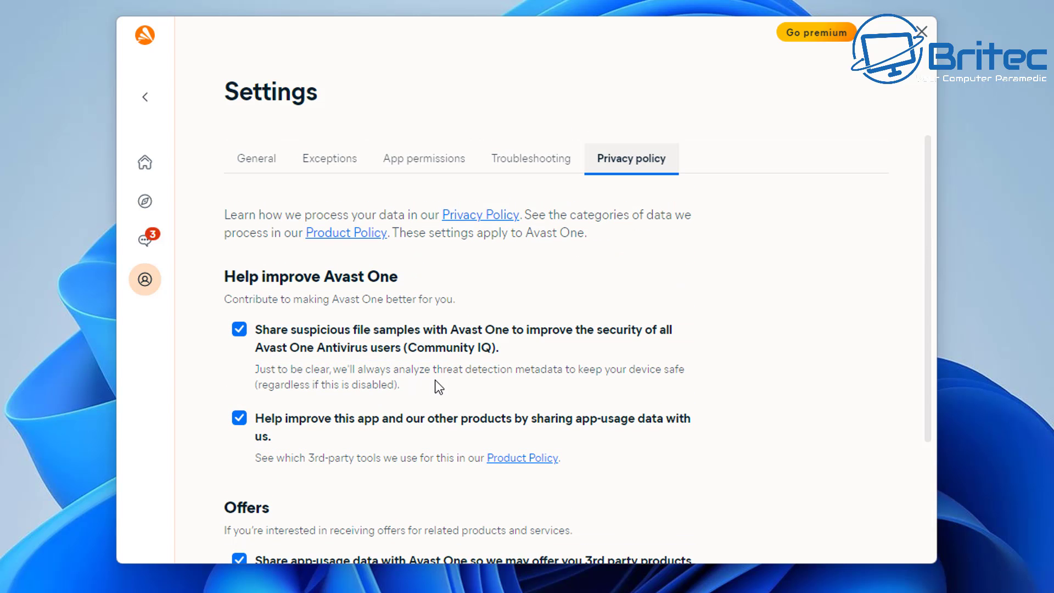
pyautogui.scroll(-3, 340, 329)
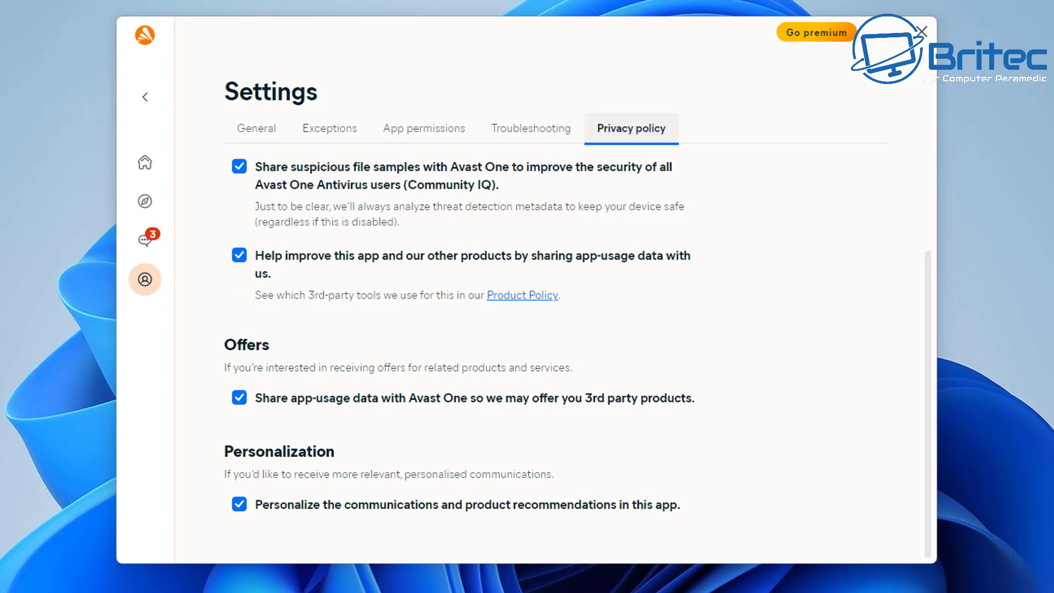
pyautogui.click(145, 201)
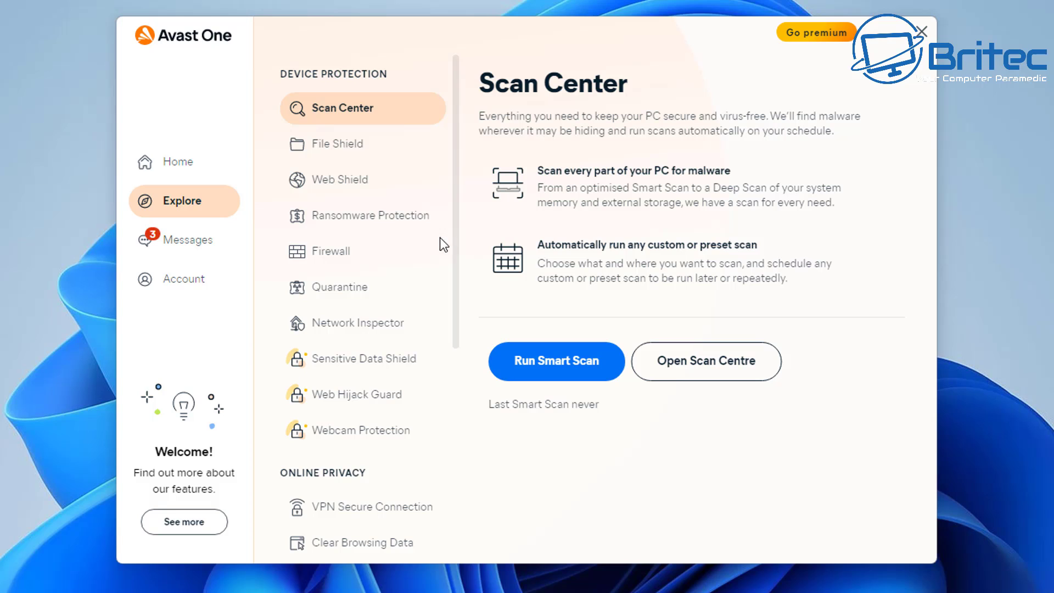
# View the File Shield, Web Shield, Ransomware Protection, Firewall, Quarantine and Network Inspector overviews in turn
pyautogui.click(356, 163)
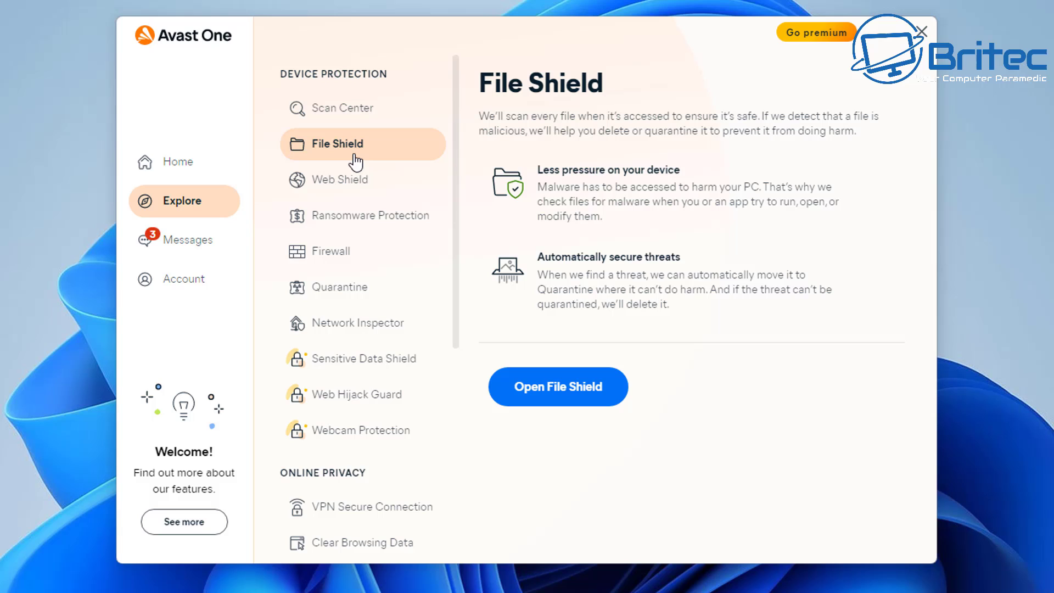
pyautogui.click(354, 181)
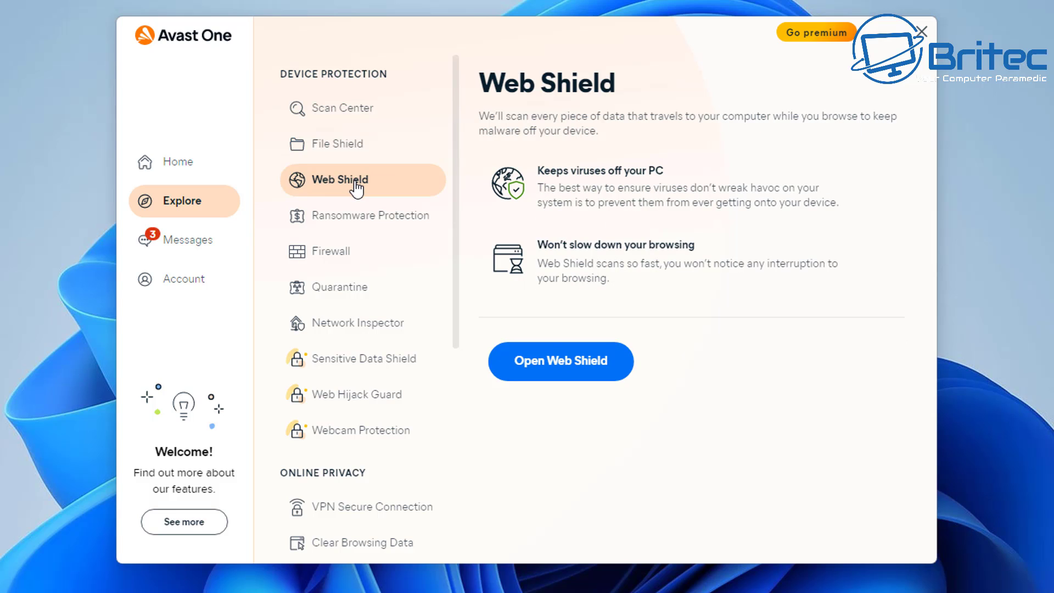
pyautogui.click(358, 218)
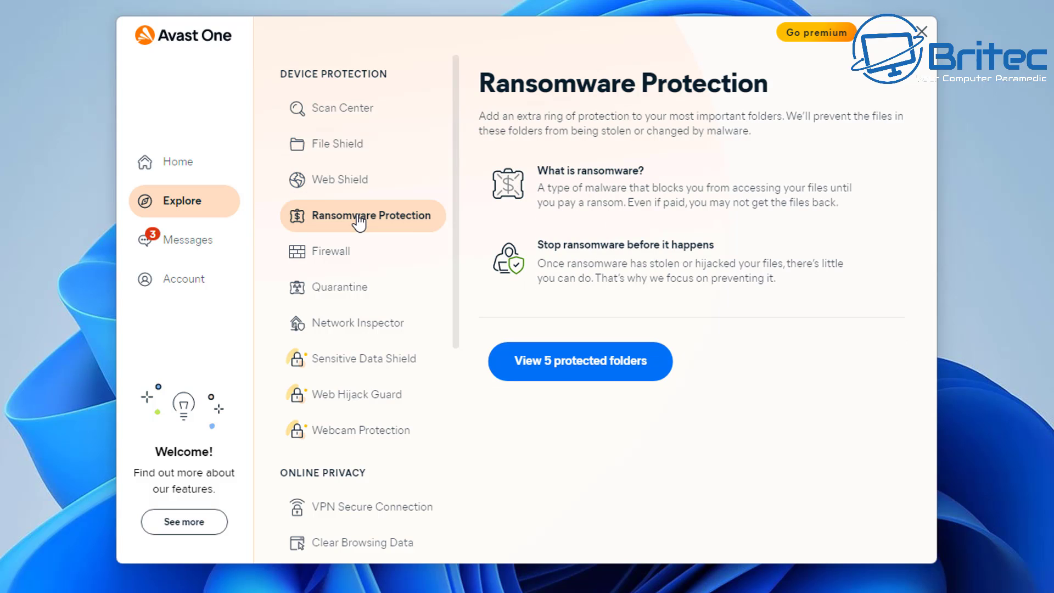
pyautogui.click(347, 254)
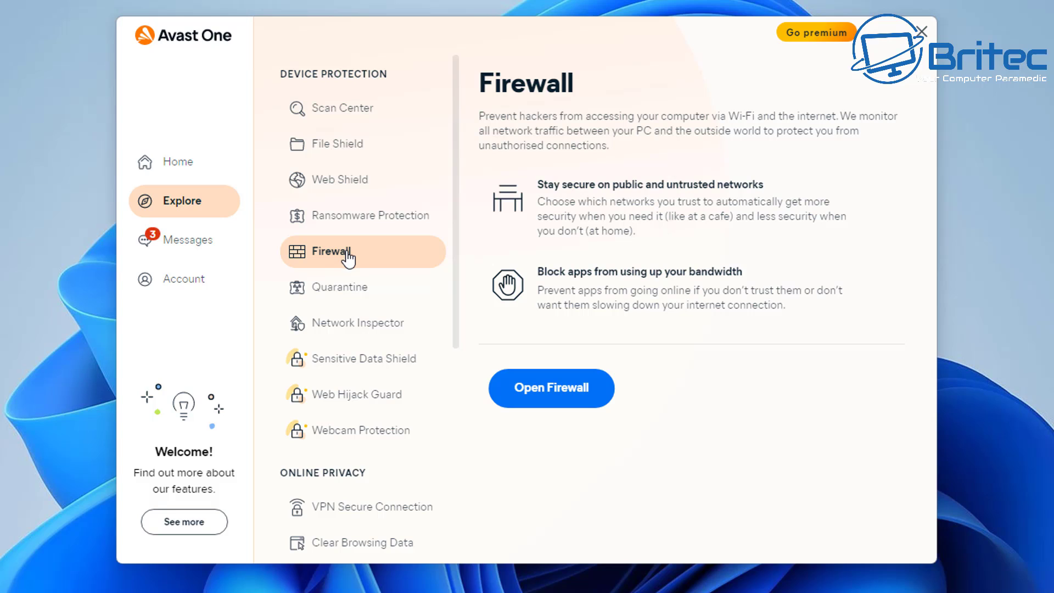
pyautogui.click(343, 297)
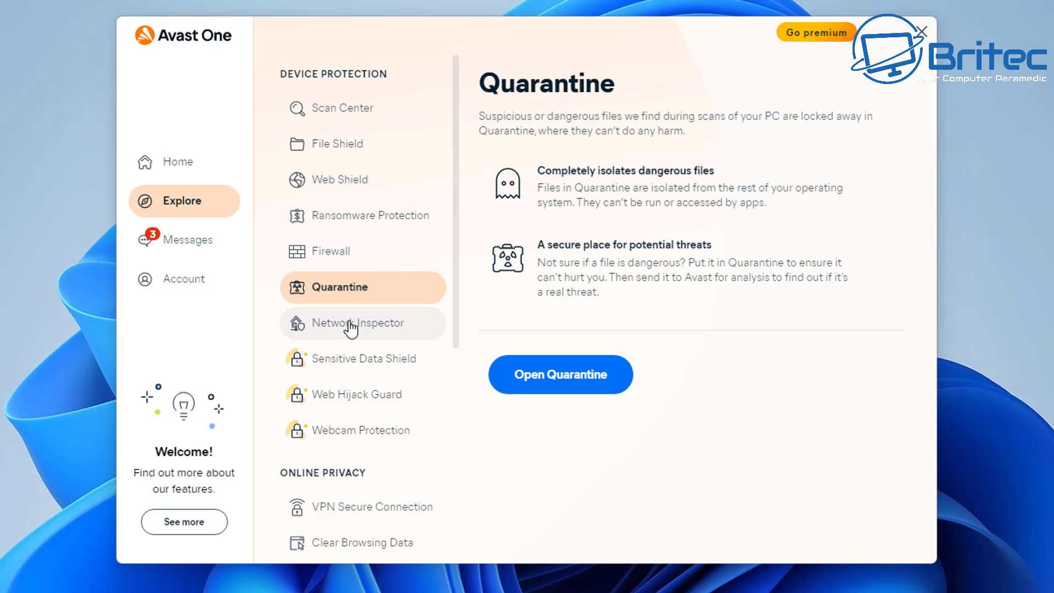
pyautogui.click(351, 327)
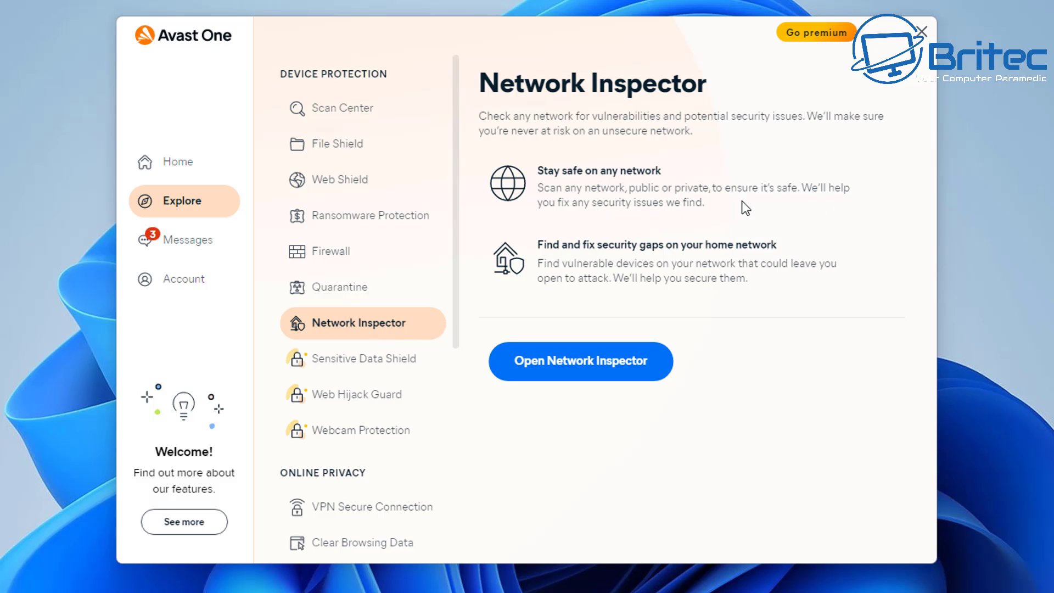
# View the VPN Secure Connection, Clear Browsing Data, Privacy Advisor, Password Protection and Email Guardian pages
pyautogui.scroll(-3, 344, 450)
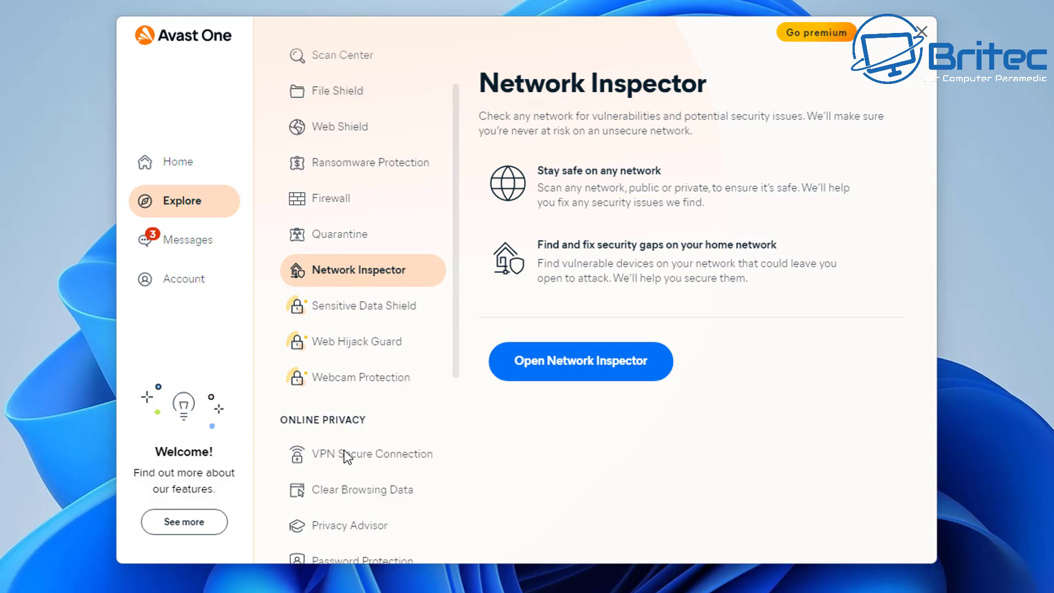
pyautogui.click(378, 442)
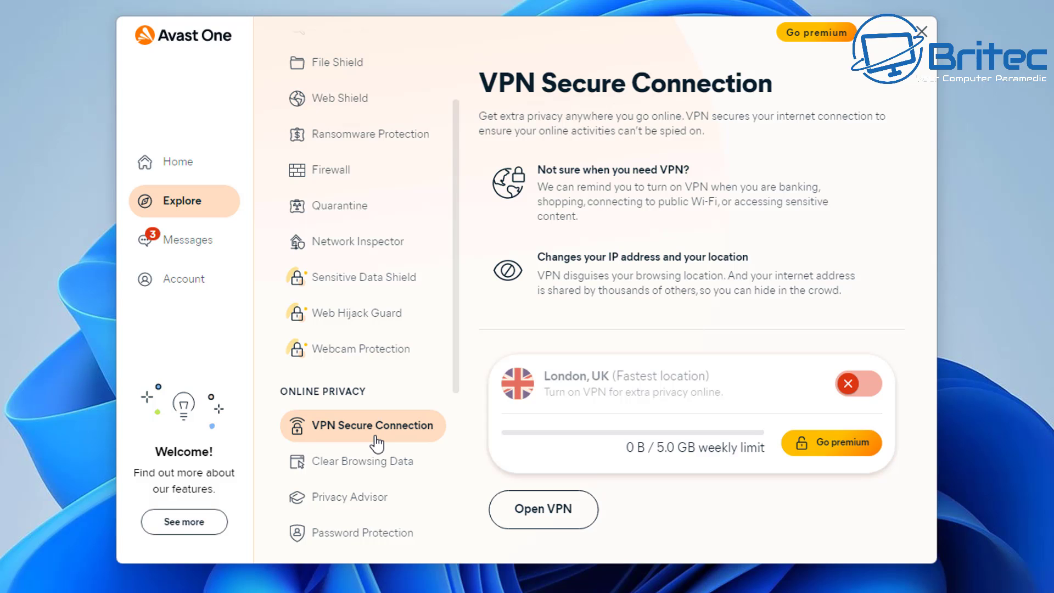
pyautogui.scroll(-2, 377, 442)
pyautogui.click(367, 397)
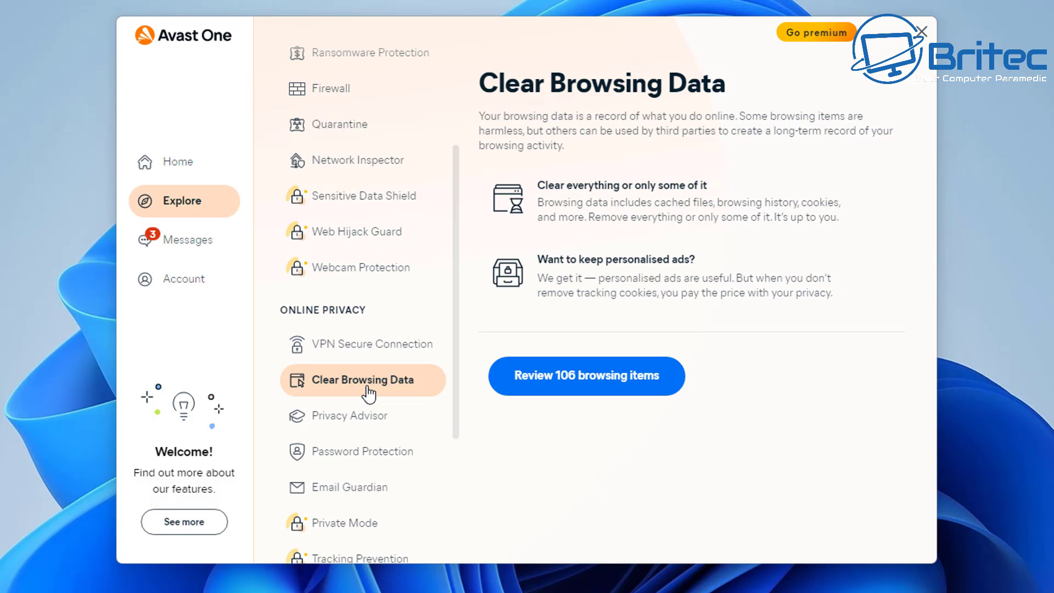
pyautogui.scroll(-2, 368, 396)
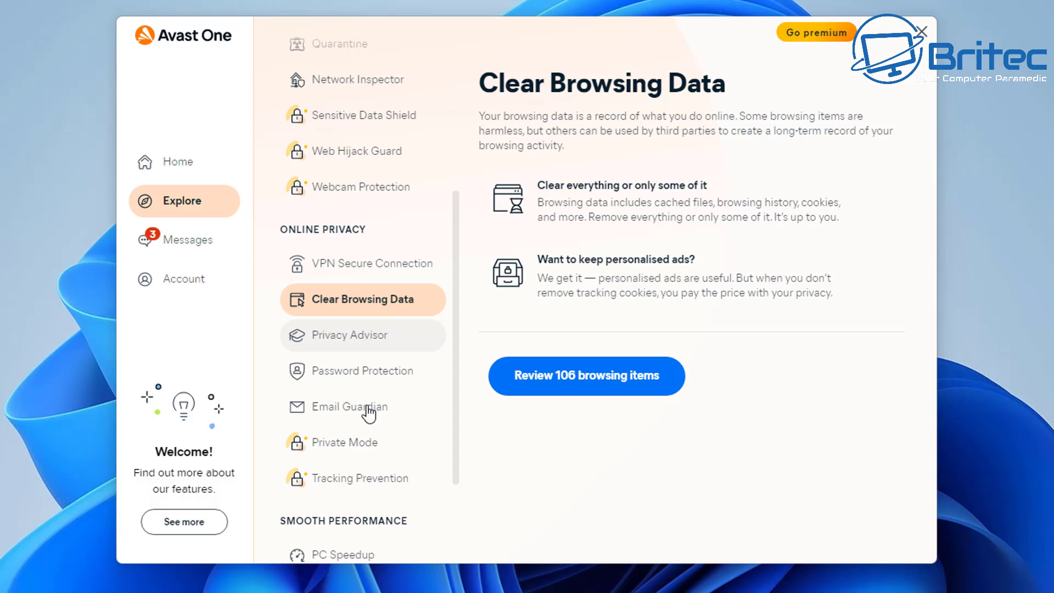
pyautogui.click(360, 345)
pyautogui.scroll(-2, 387, 404)
pyautogui.click(357, 296)
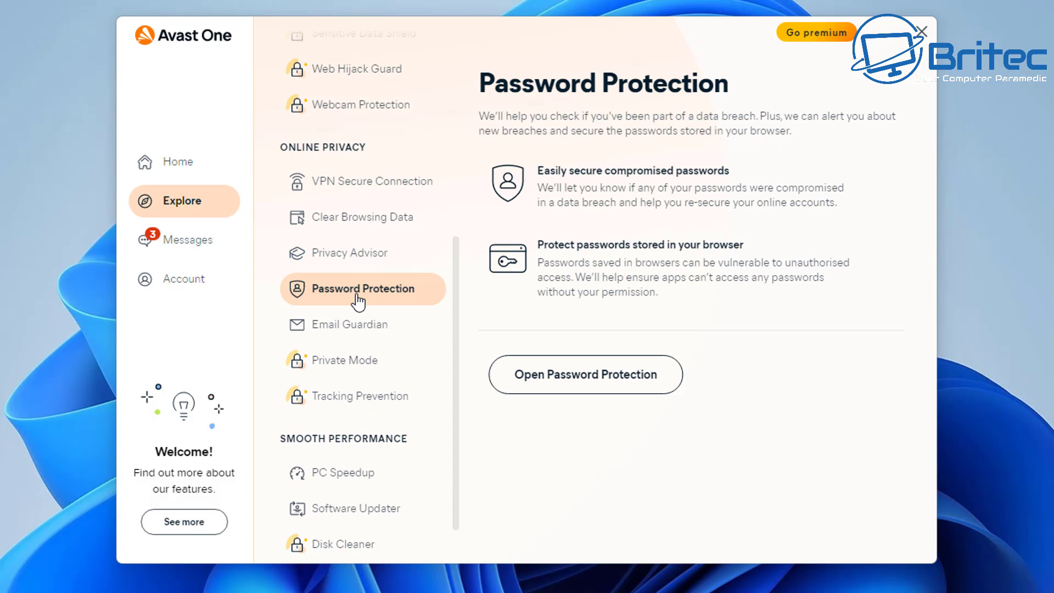
pyautogui.scroll(-2, 364, 395)
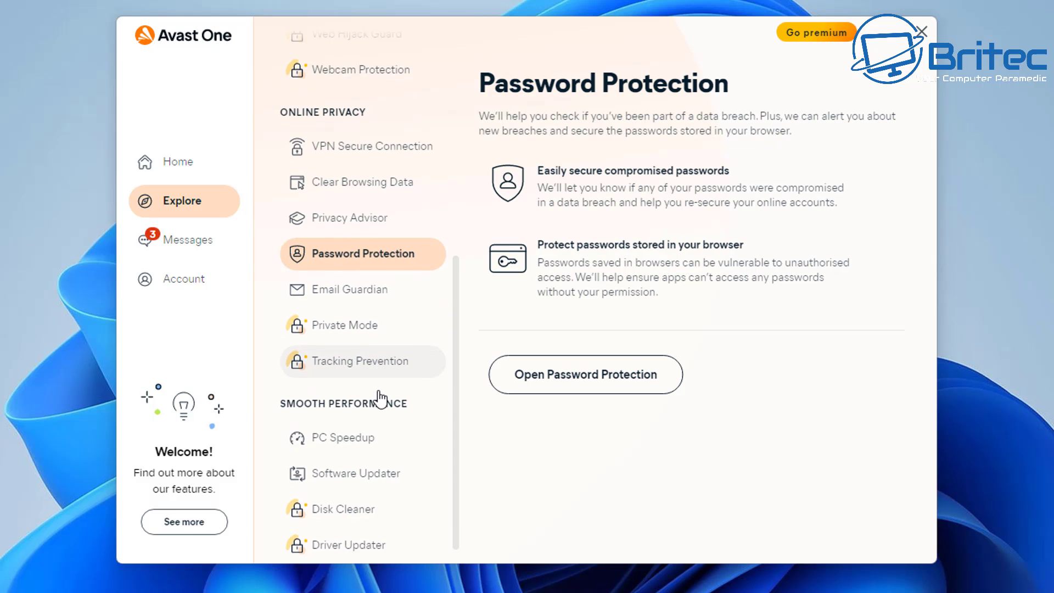
pyautogui.click(358, 293)
# View the Private Mode, Tracking Prevention, PC Speedup, Disk Cleaner and Driver Updater pages
pyautogui.click(363, 316)
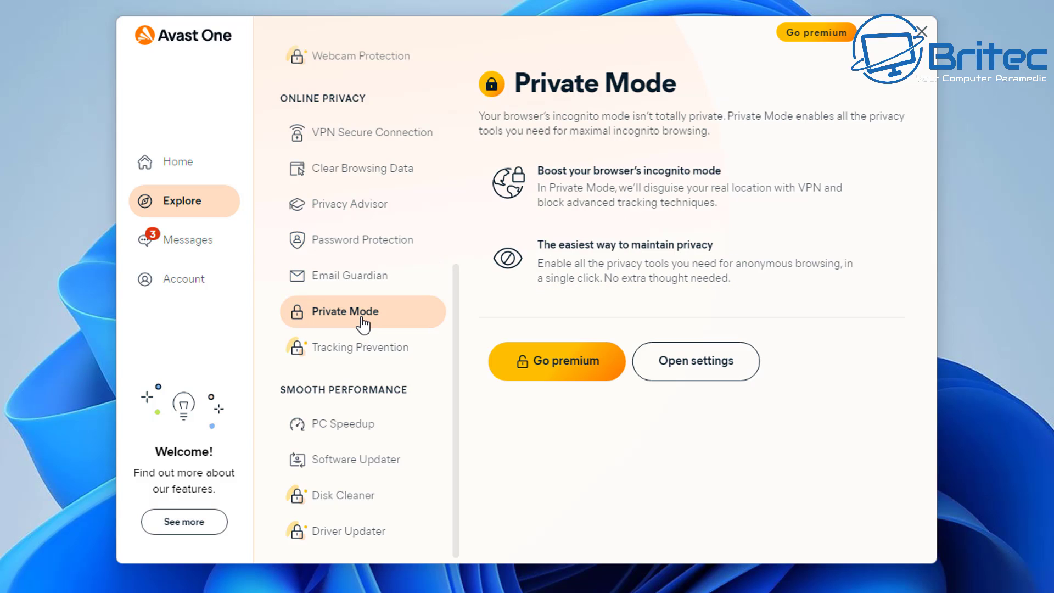
pyautogui.click(369, 352)
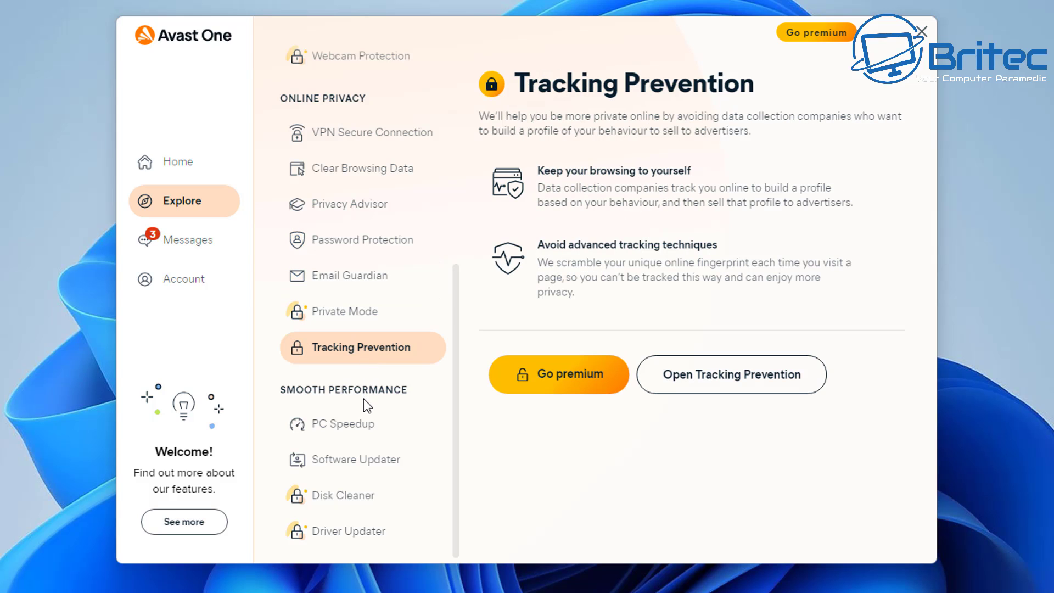
pyautogui.click(353, 434)
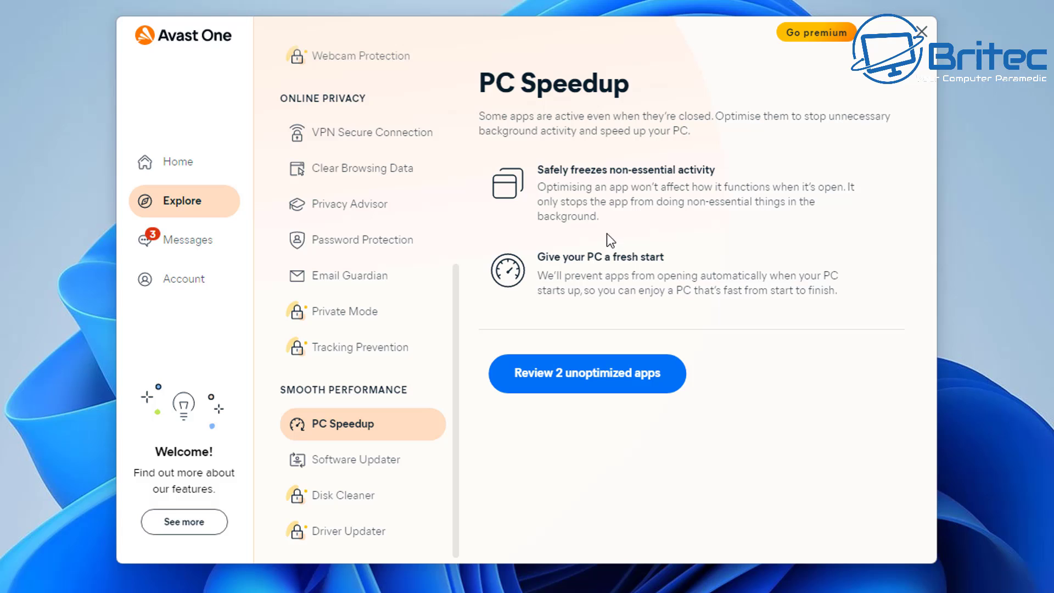
pyautogui.click(365, 501)
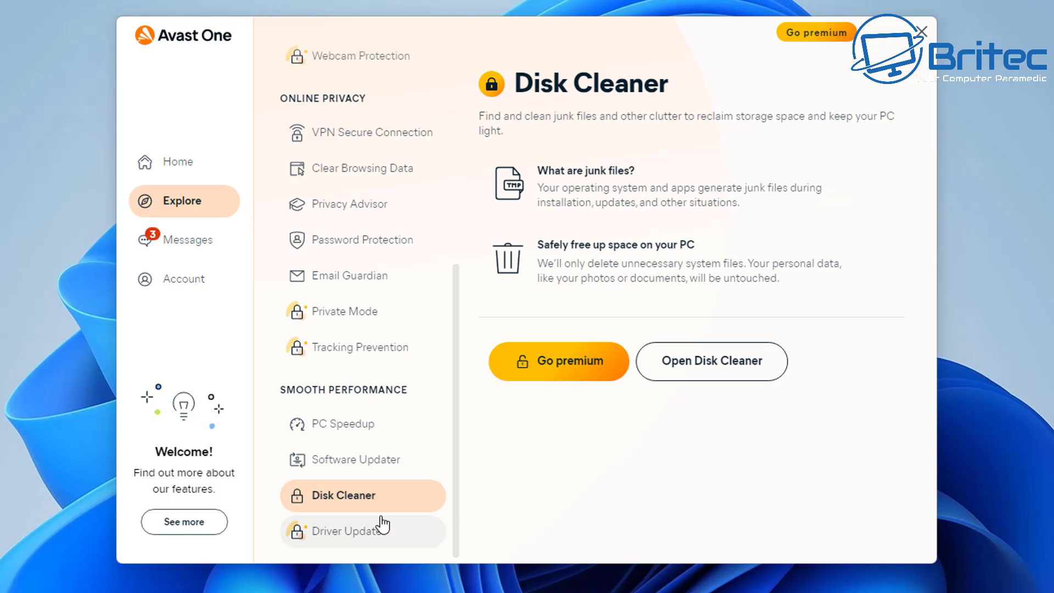
pyautogui.click(343, 538)
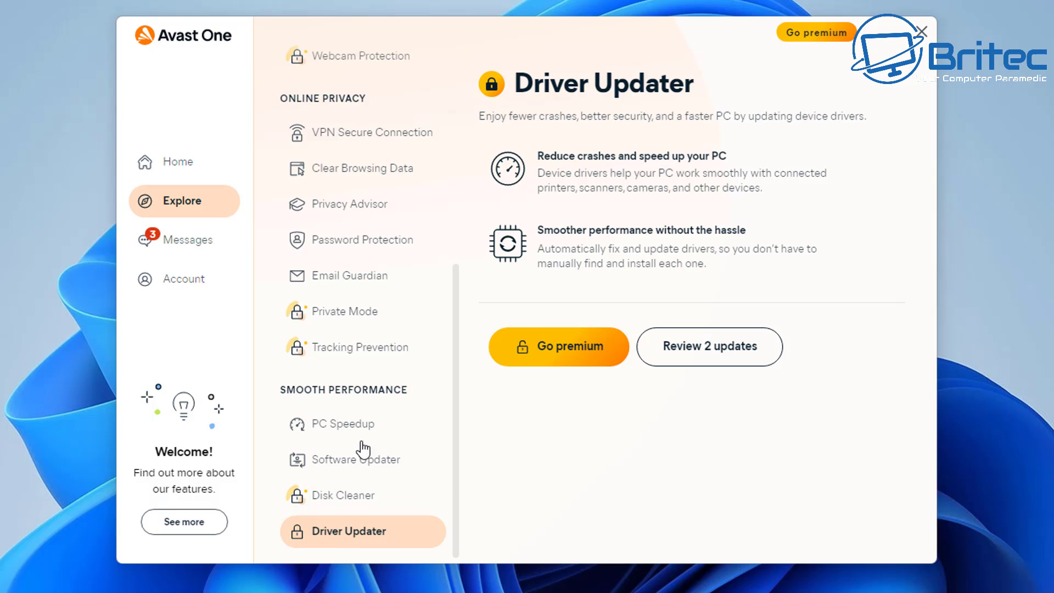
# Go back to the PC Speedup page, then settle on the Private Mode overview
pyautogui.scroll(3, 361, 441)
pyautogui.scroll(-3, 360, 441)
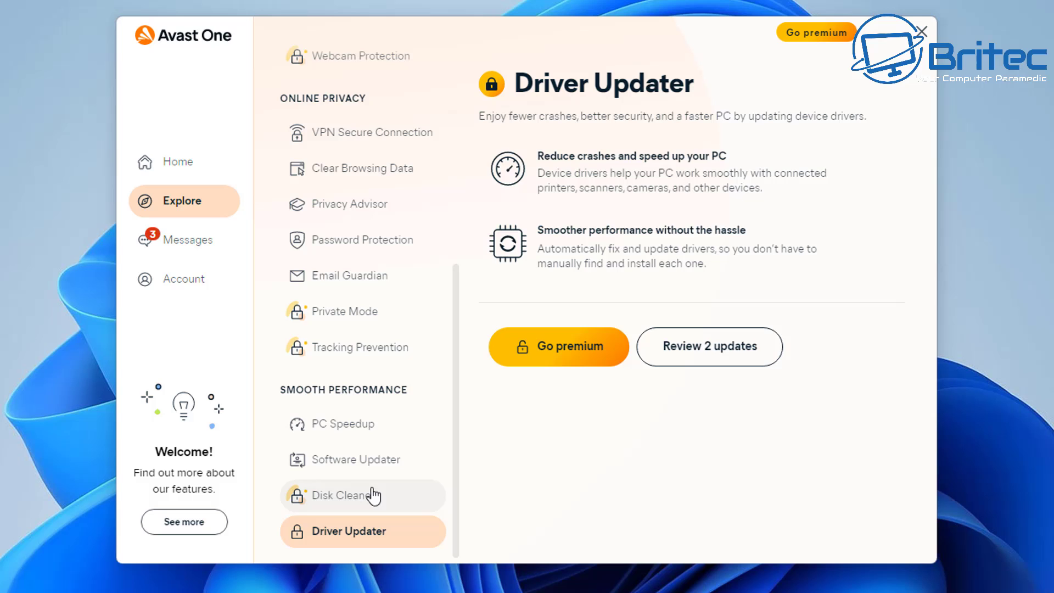
pyautogui.click(369, 430)
pyautogui.scroll(2, 369, 444)
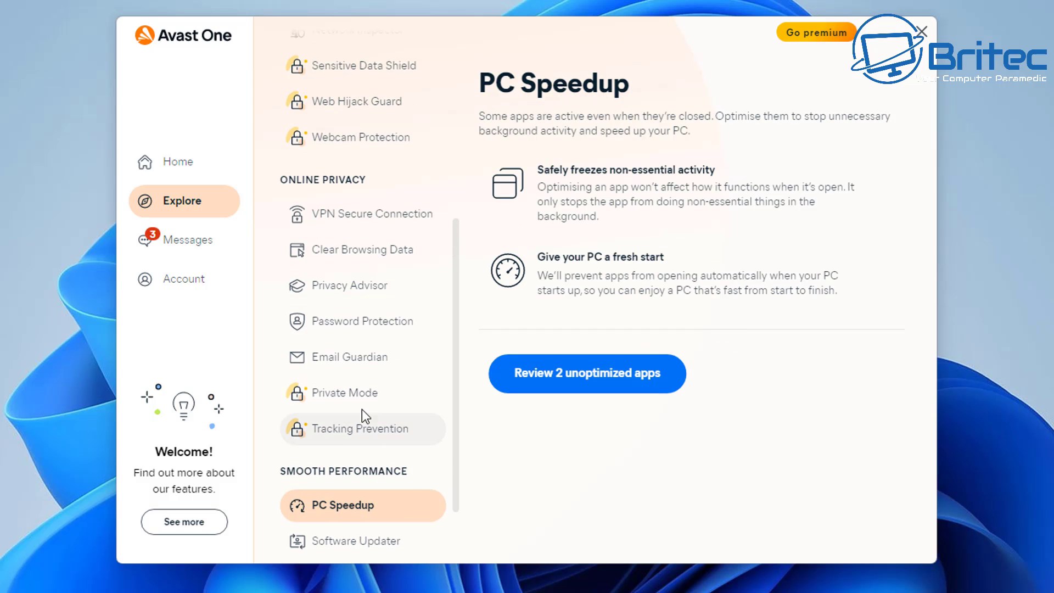
pyautogui.click(360, 401)
pyautogui.scroll(3, 388, 449)
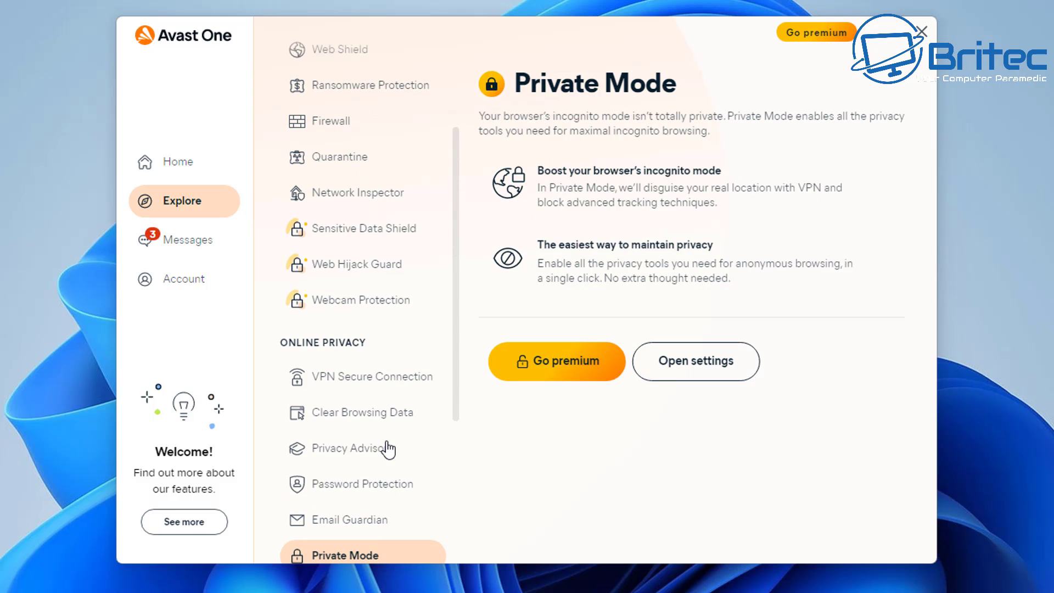
pyautogui.scroll(2, 372, 376)
pyautogui.scroll(1, 372, 377)
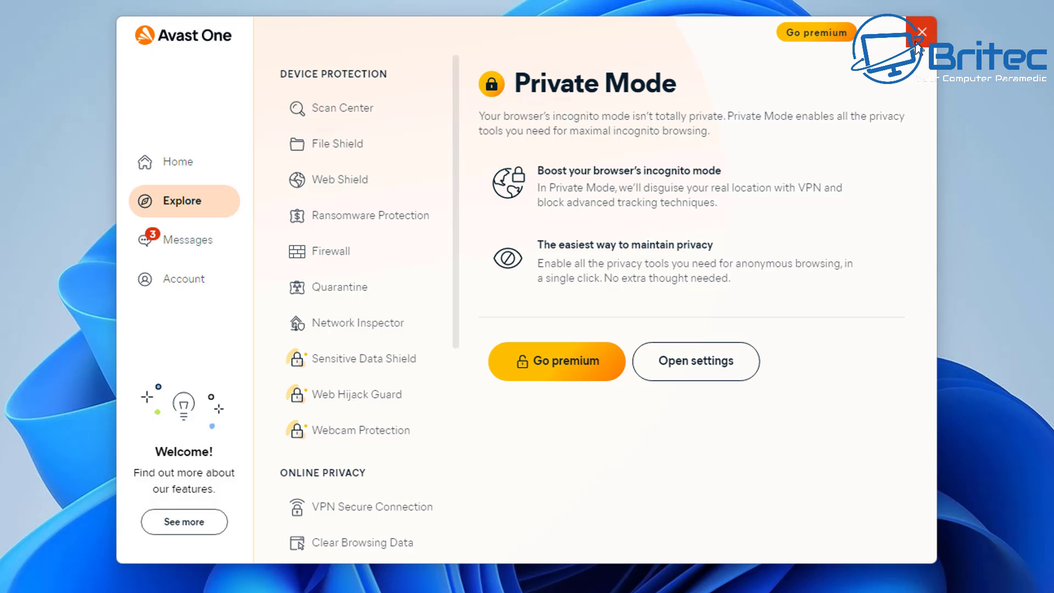
# Bring up Kaspersky's data-processing FAQ and read down to the installed-applications and URLs-visited sections
pyautogui.click(202, 168)
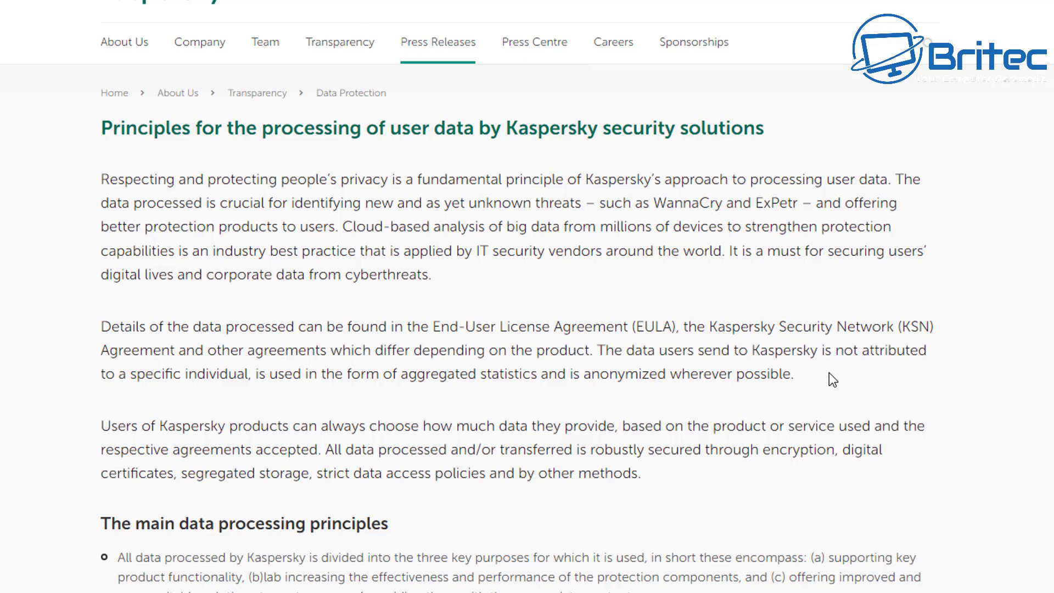
pyautogui.scroll(-5, 833, 380)
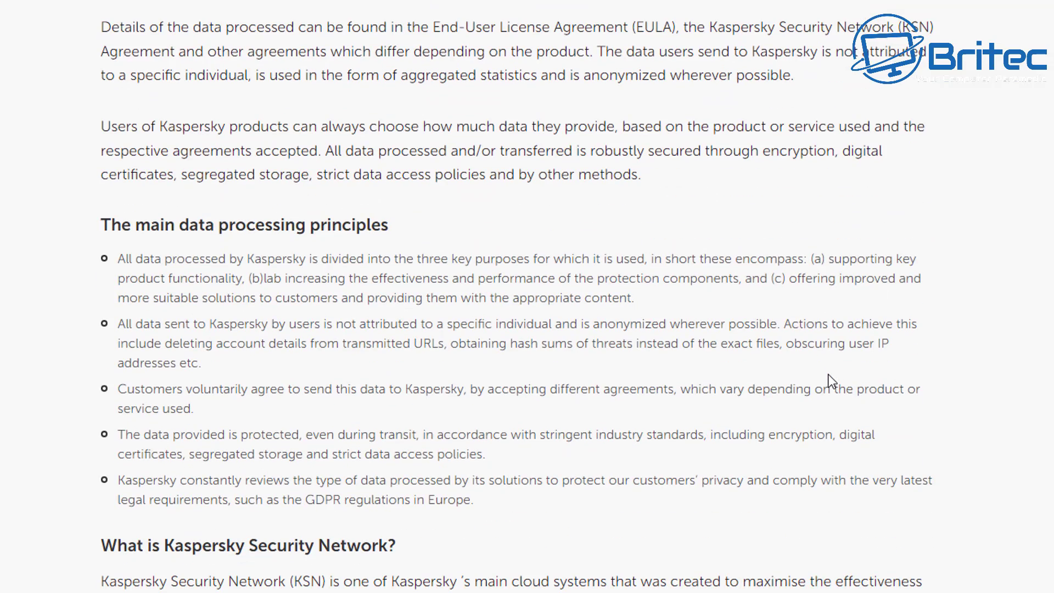
pyautogui.scroll(-4, 832, 380)
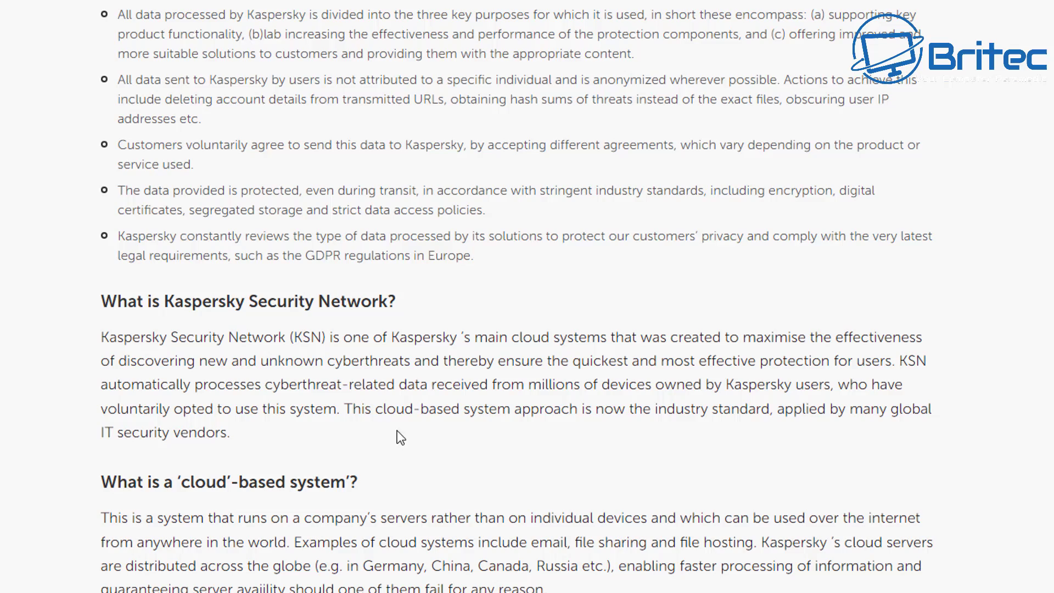
pyautogui.scroll(-7, 400, 427)
pyautogui.scroll(-10, 400, 427)
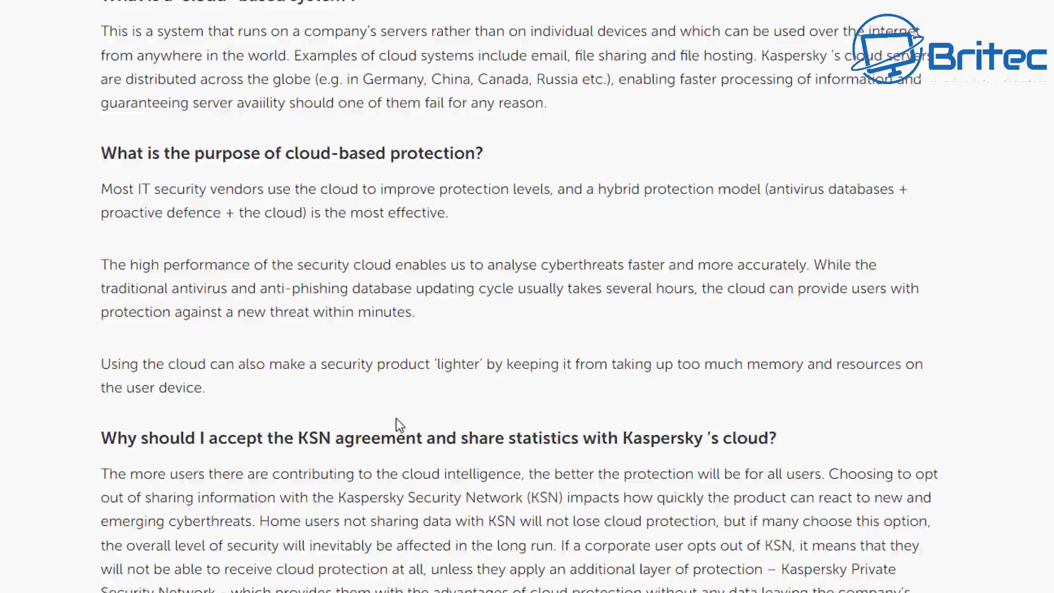
pyautogui.scroll(-2, 399, 422)
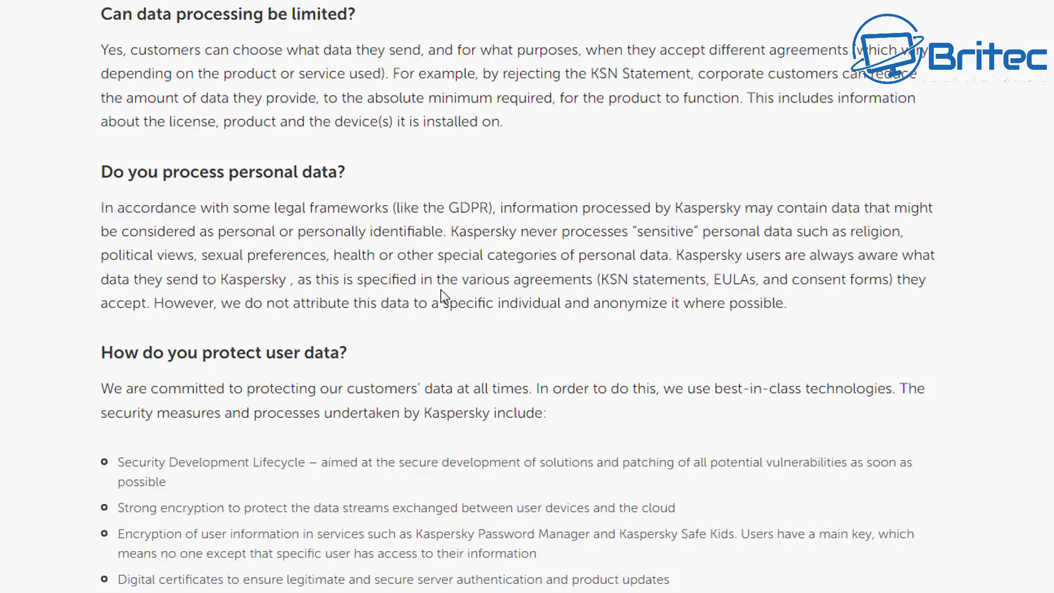
pyautogui.scroll(-15, 439, 294)
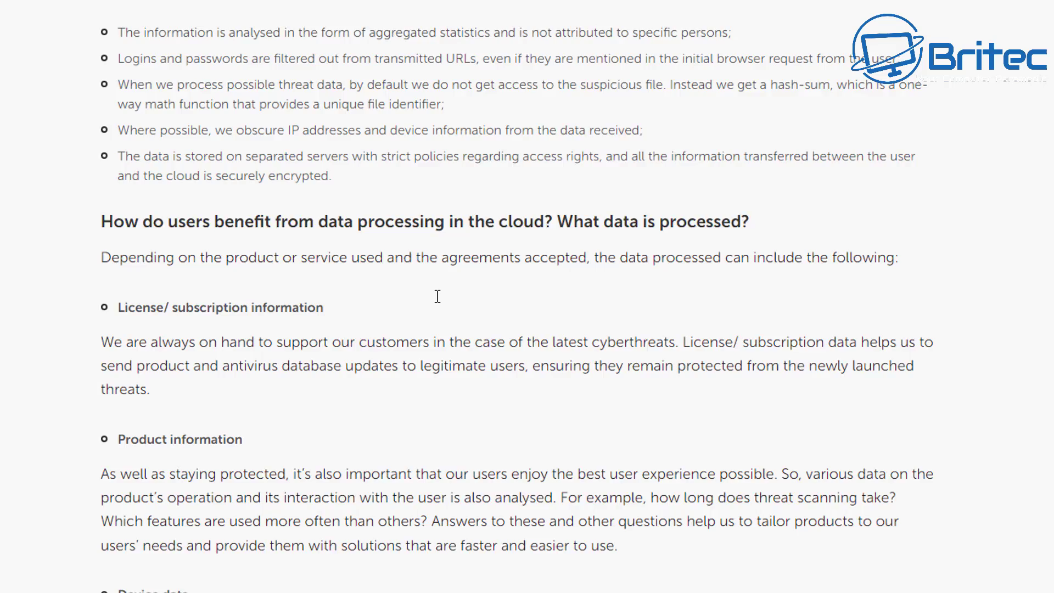
pyautogui.scroll(-7, 438, 297)
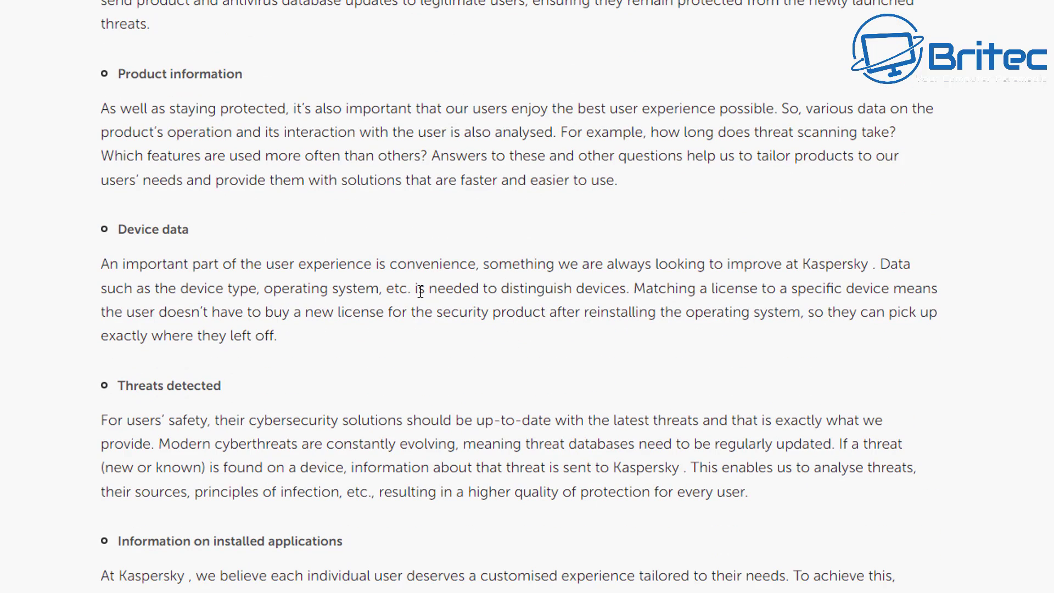
pyautogui.scroll(-5, 390, 265)
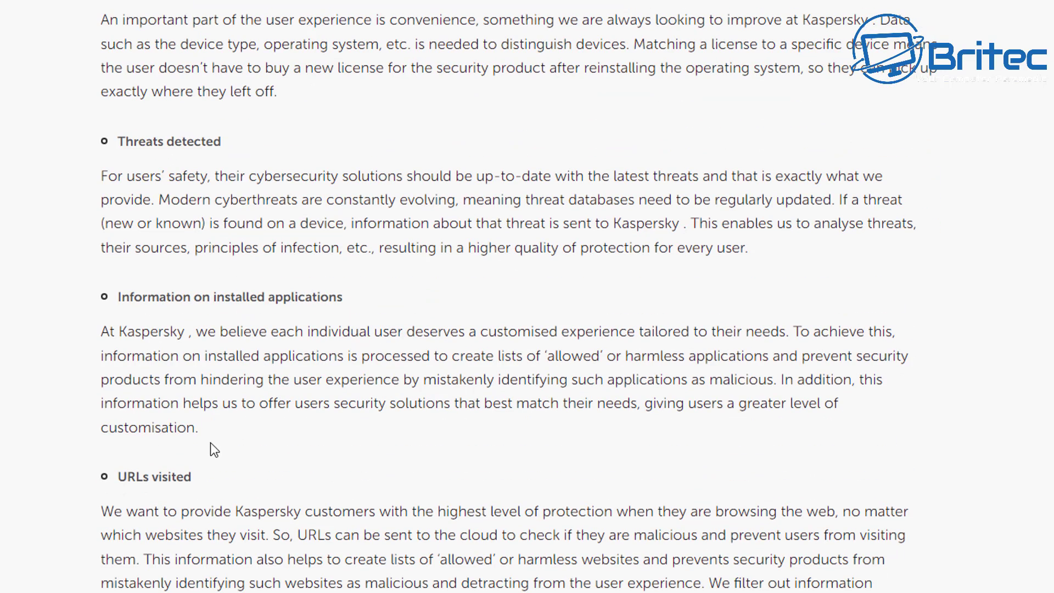
# Scroll the rest of the Kaspersky page down to the section on where data is stored
pyautogui.scroll(-2, 164, 504)
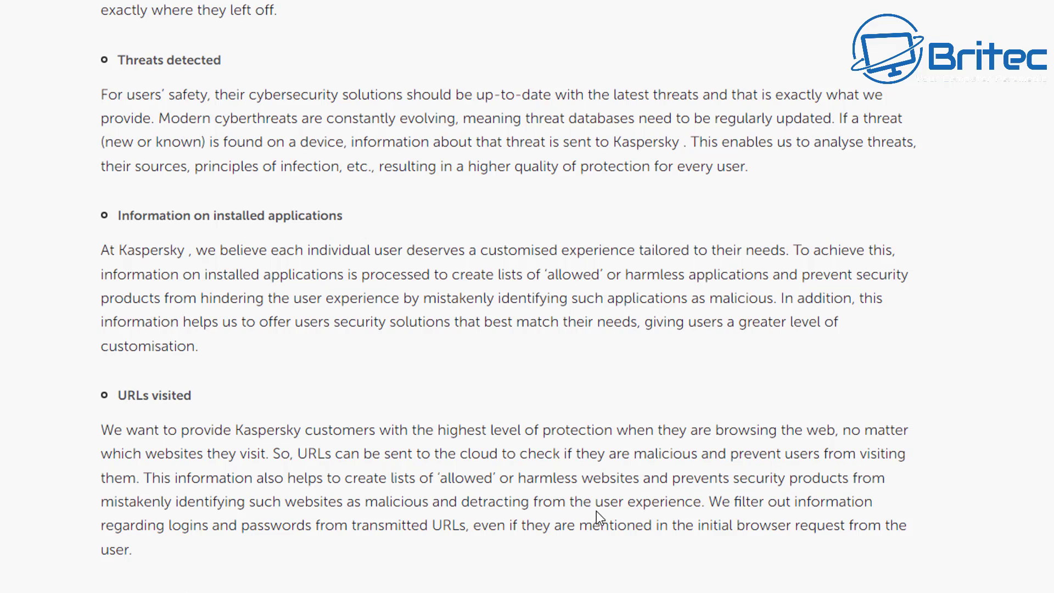
pyautogui.scroll(-7, 608, 512)
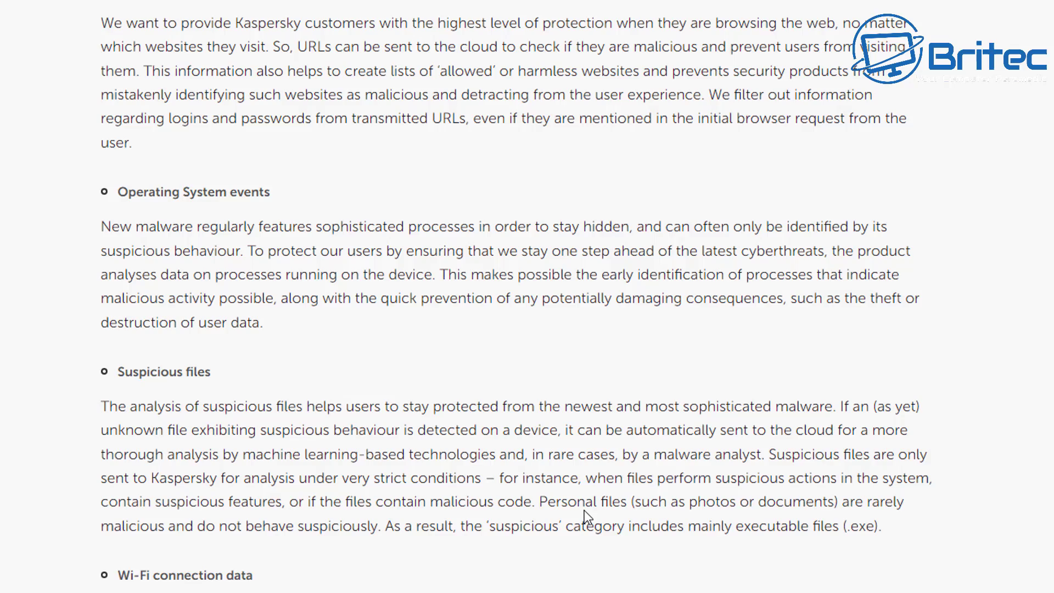
pyautogui.scroll(-5, 584, 510)
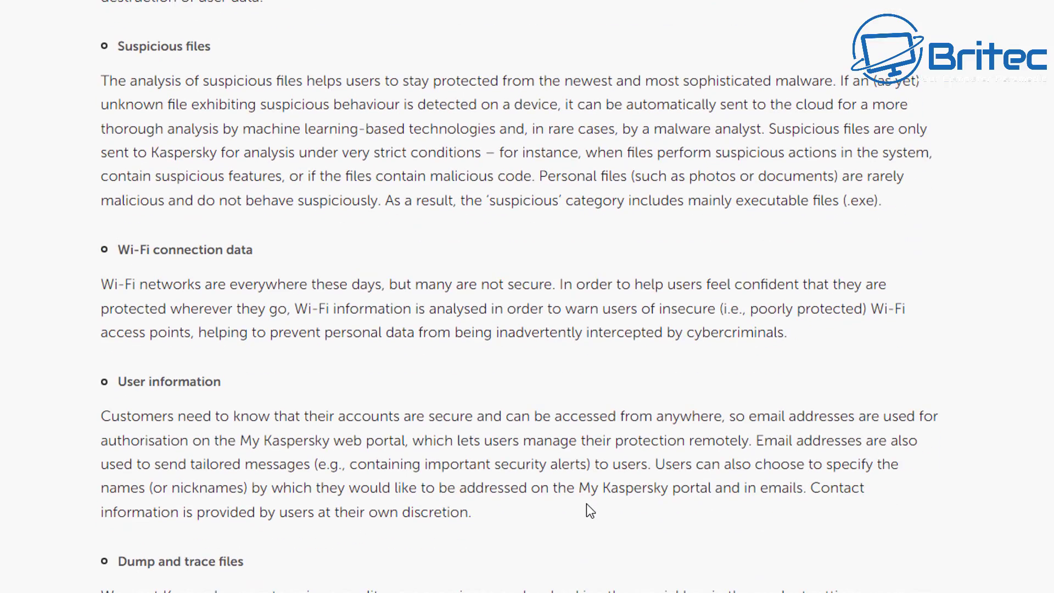
pyautogui.scroll(-3, 586, 504)
pyautogui.scroll(-1, 588, 502)
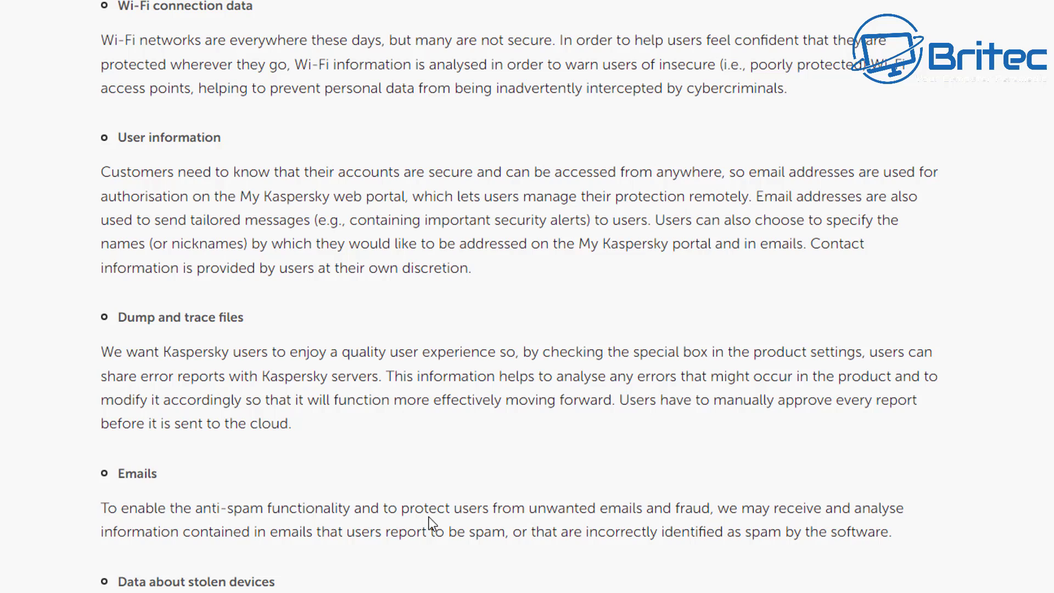
pyautogui.scroll(-4, 639, 517)
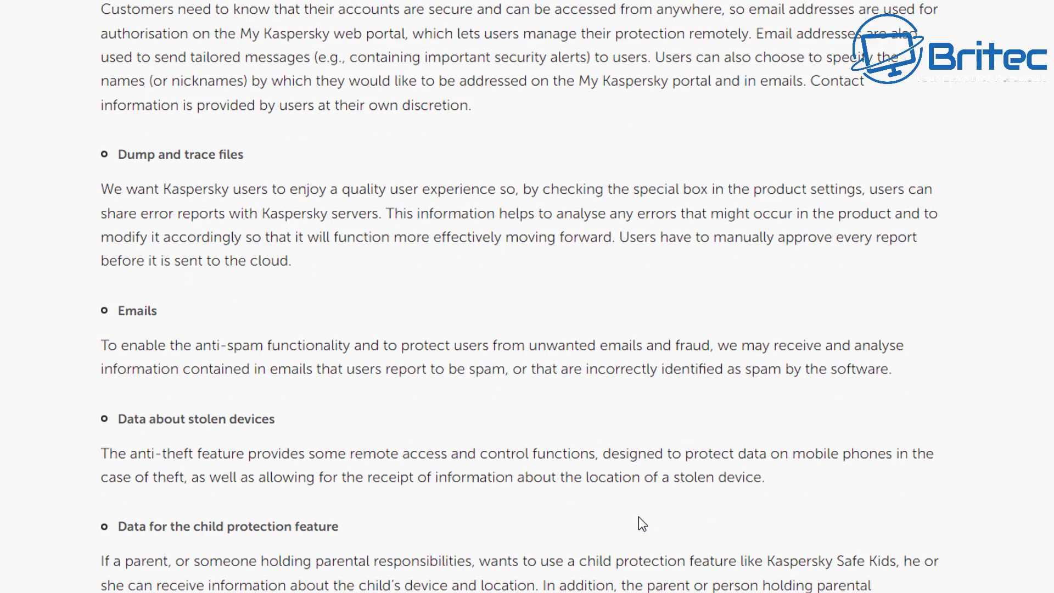
pyautogui.scroll(-3, 637, 519)
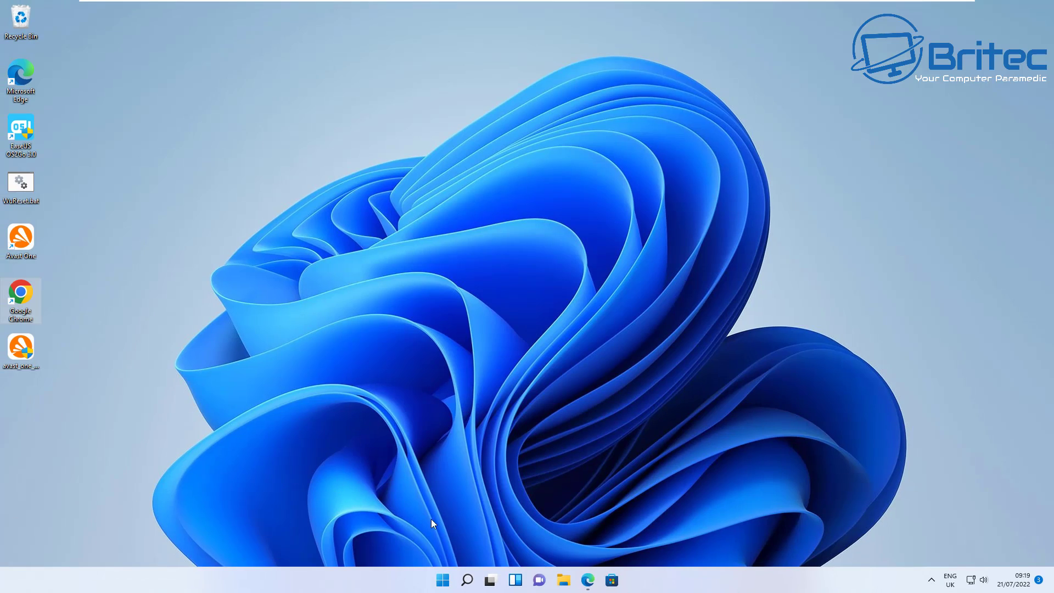
# From Settings > Privacy & security > Windows Security, reach the Virus & threat protection page showing Avast on
pyautogui.click(442, 580)
pyautogui.click(659, 258)
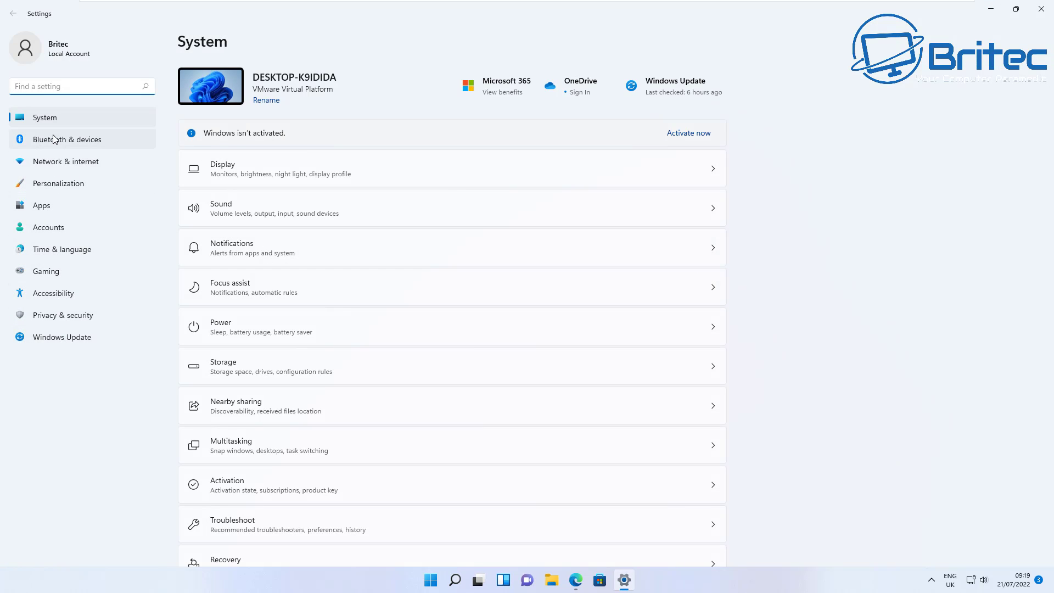
pyautogui.click(59, 319)
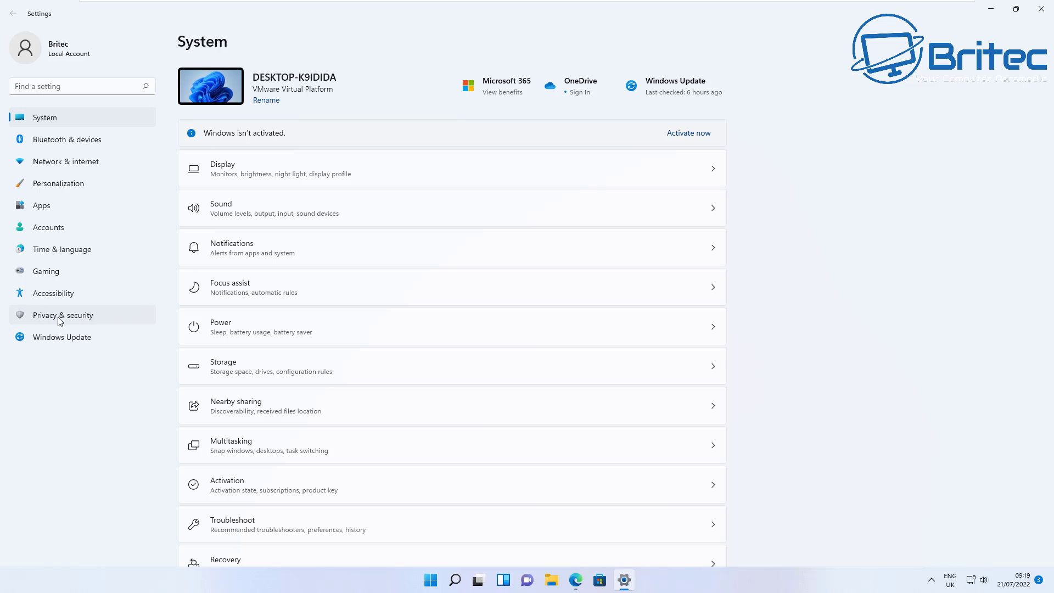
pyautogui.click(255, 112)
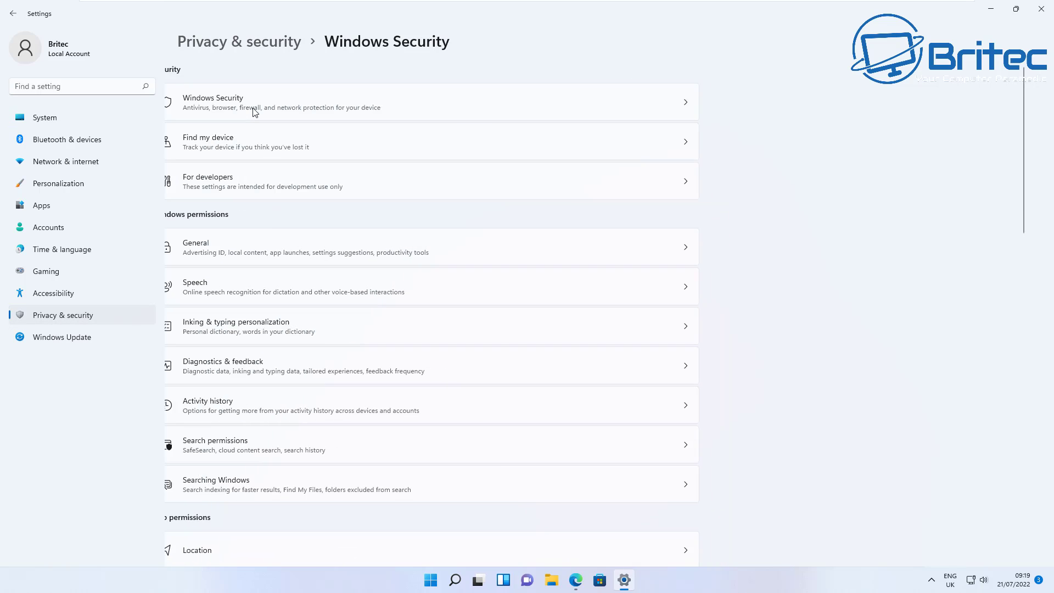
pyautogui.click(251, 104)
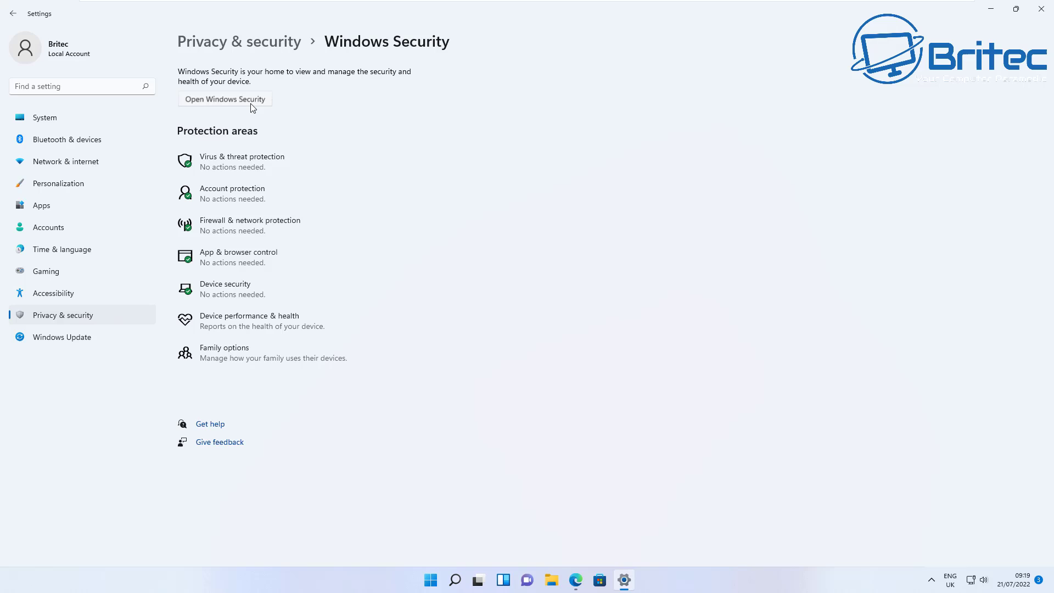
pyautogui.click(232, 144)
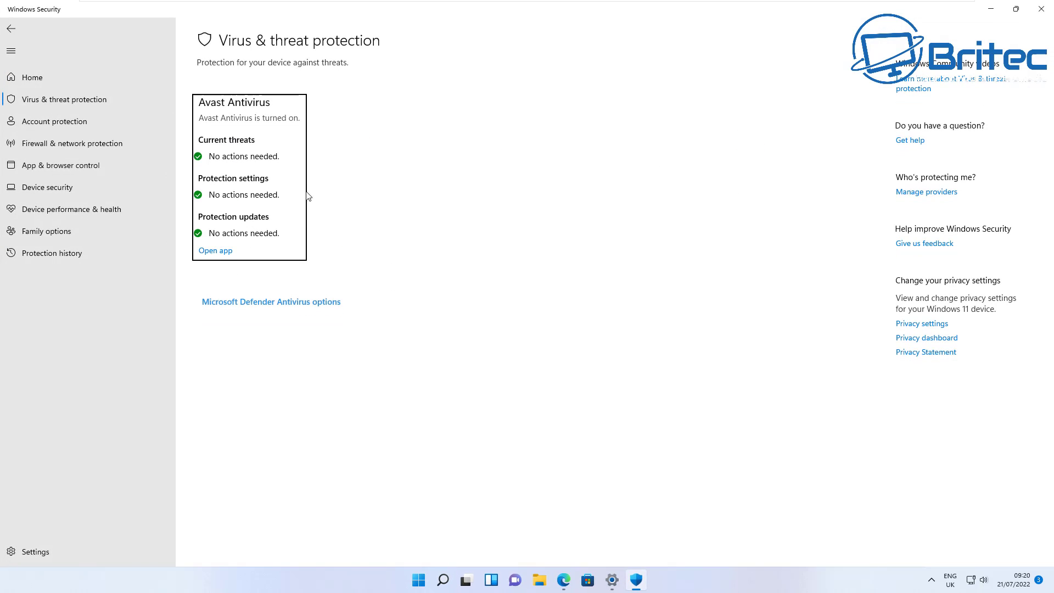
# Turn Microsoft Defender periodic scanning on, approve the UAC prompt, dismiss the notification and close Windows Security
pyautogui.click(271, 305)
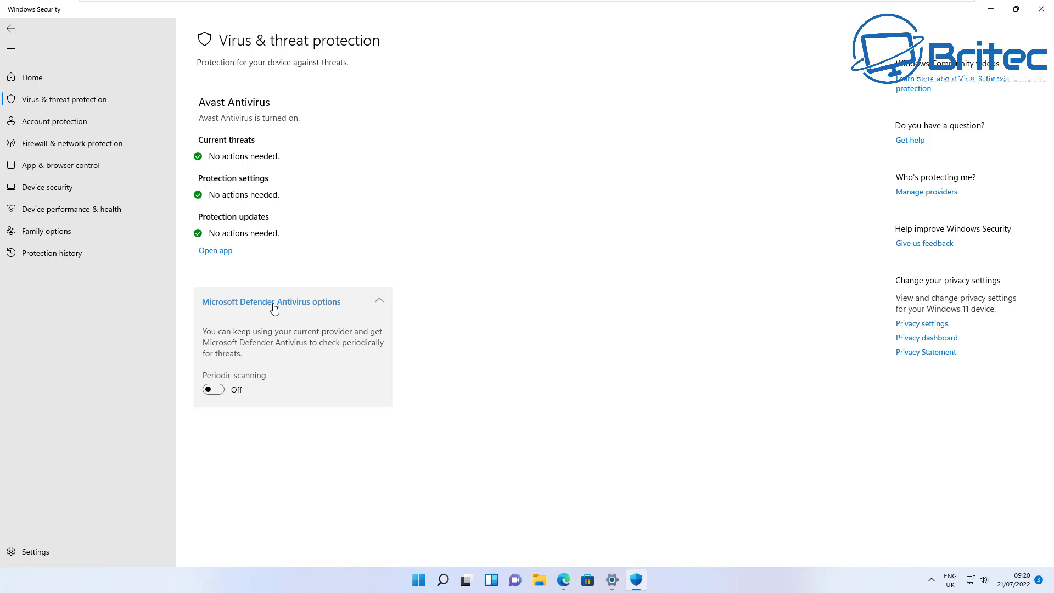
pyautogui.click(219, 390)
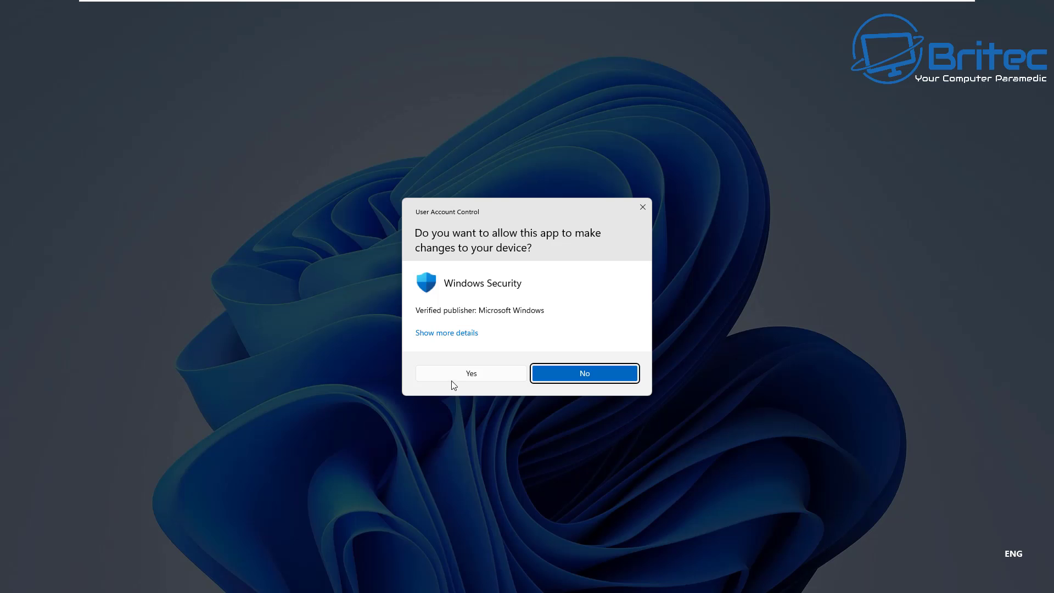
pyautogui.click(454, 377)
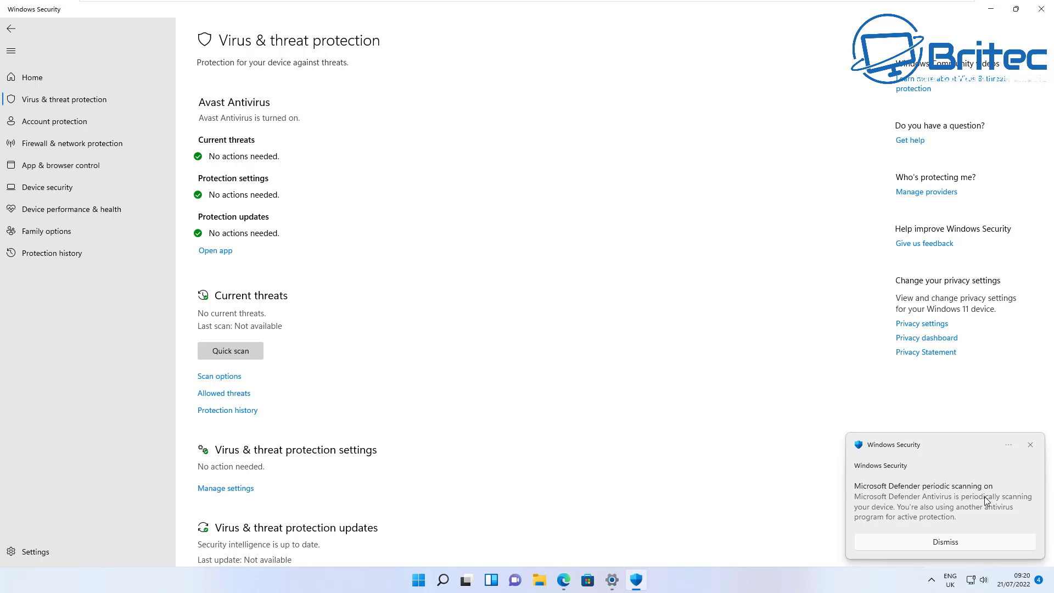
pyautogui.click(1031, 446)
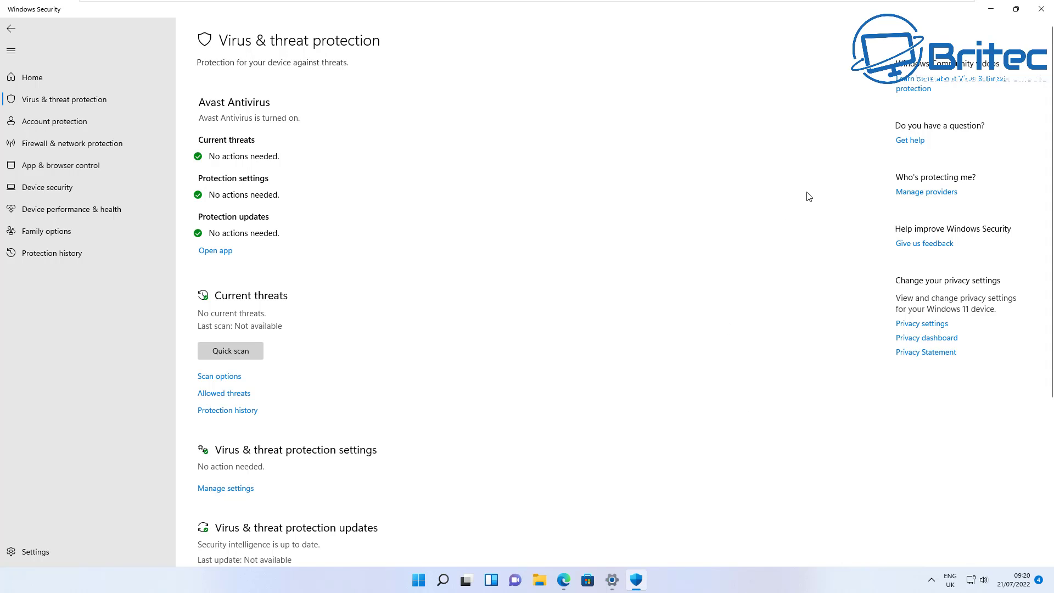
pyautogui.click(1043, 14)
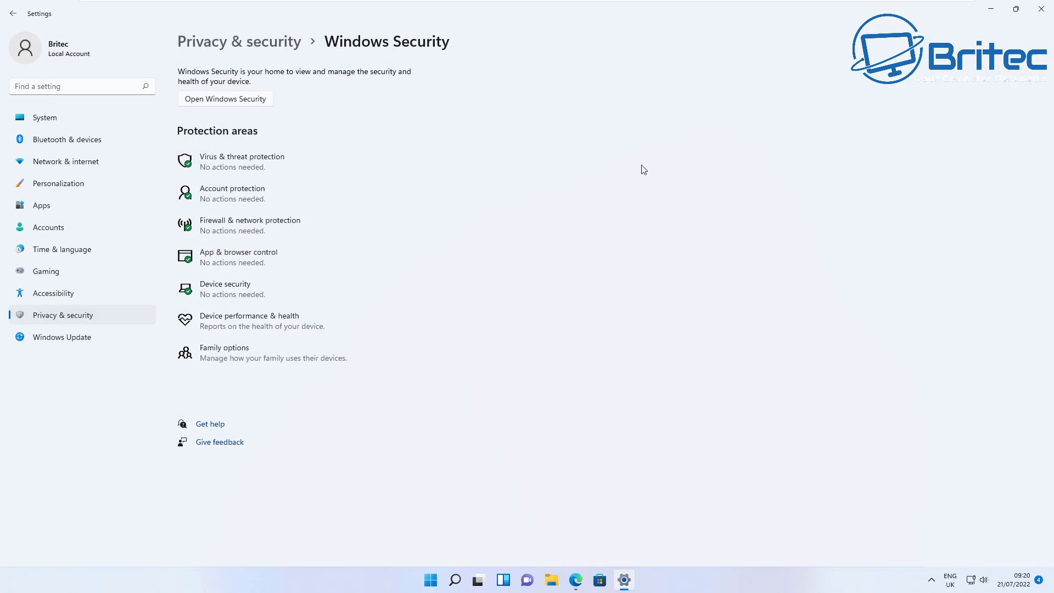
# Close Settings and open Task Manager, enlarged to show more rows and the Power usage columns
pyautogui.click(1042, 13)
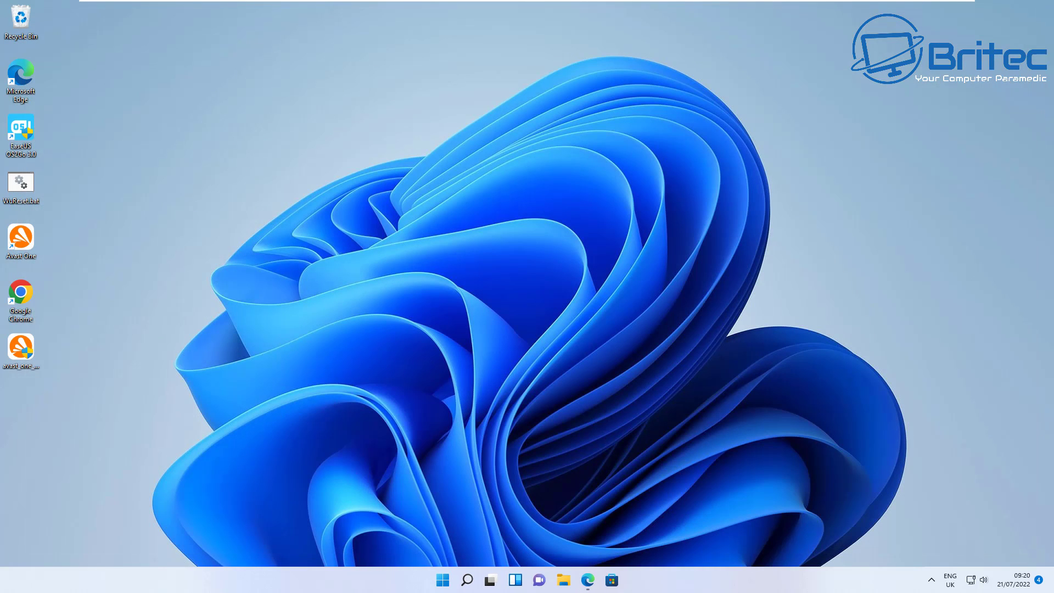
pyautogui.hotkey('ctrl', 'shift', 'Escape')
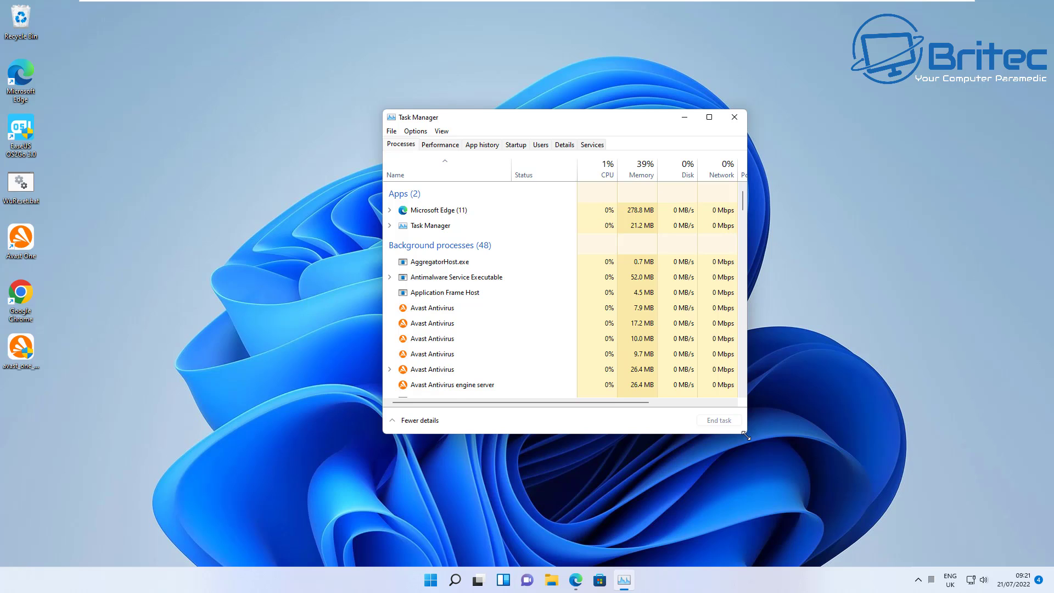
pyautogui.moveTo(745, 435); pyautogui.dragTo(796, 529)
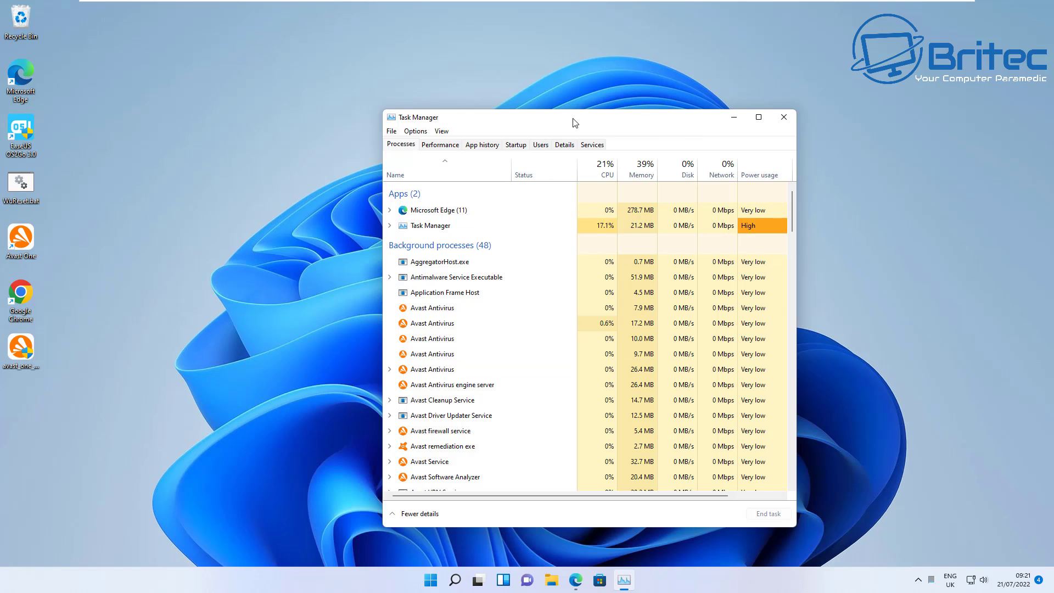
pyautogui.moveTo(571, 122); pyautogui.dragTo(555, 61)
pyautogui.moveTo(786, 467); pyautogui.dragTo(789, 485)
pyautogui.moveTo(806, 572); pyautogui.dragTo(838, 592)
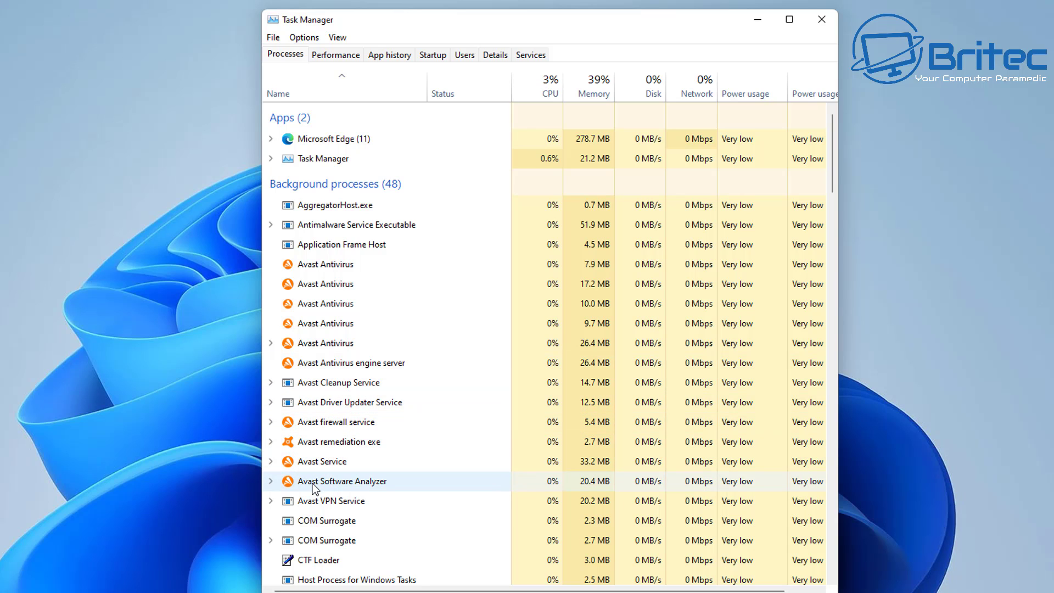
# Inspect each Avast service and Antivirus background process, up to the 7.9 MB Avast Antivirus one
pyautogui.click(315, 439)
pyautogui.click(313, 422)
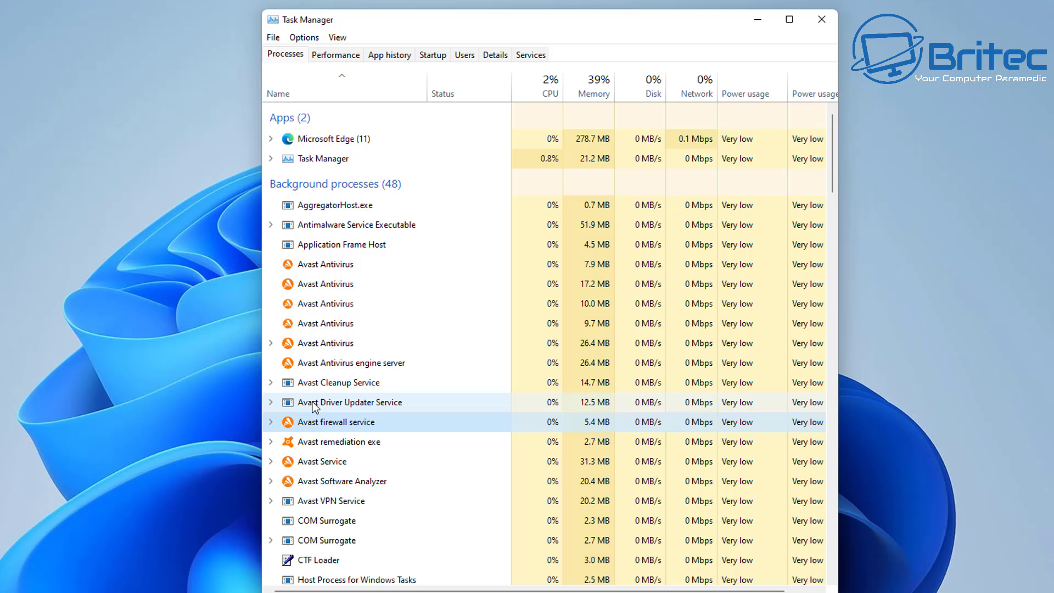
pyautogui.click(312, 402)
pyautogui.click(312, 380)
pyautogui.click(312, 362)
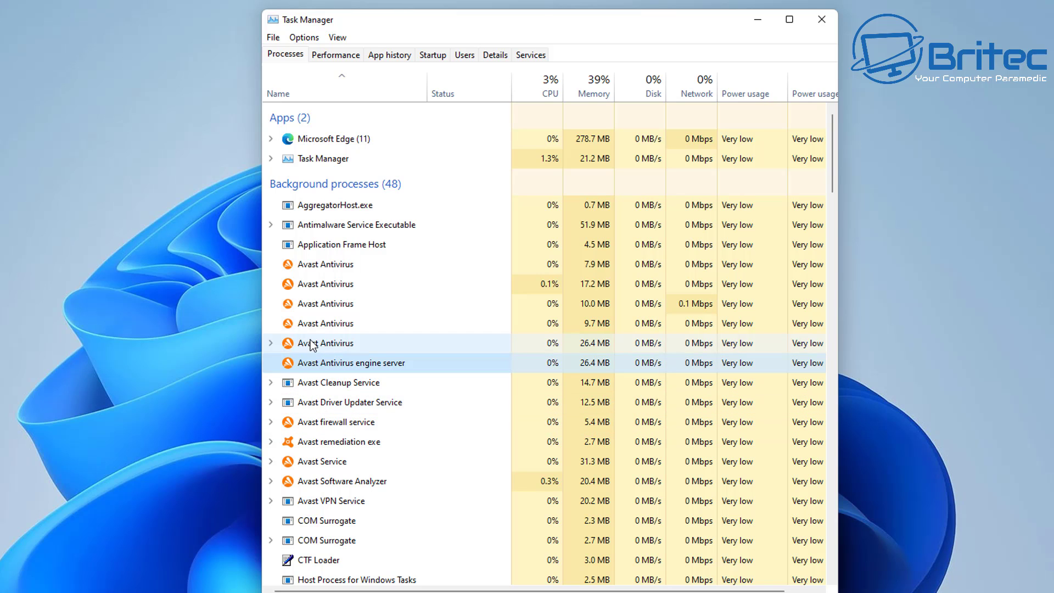
pyautogui.click(312, 342)
pyautogui.click(311, 323)
pyautogui.click(311, 303)
pyautogui.click(313, 281)
pyautogui.click(312, 270)
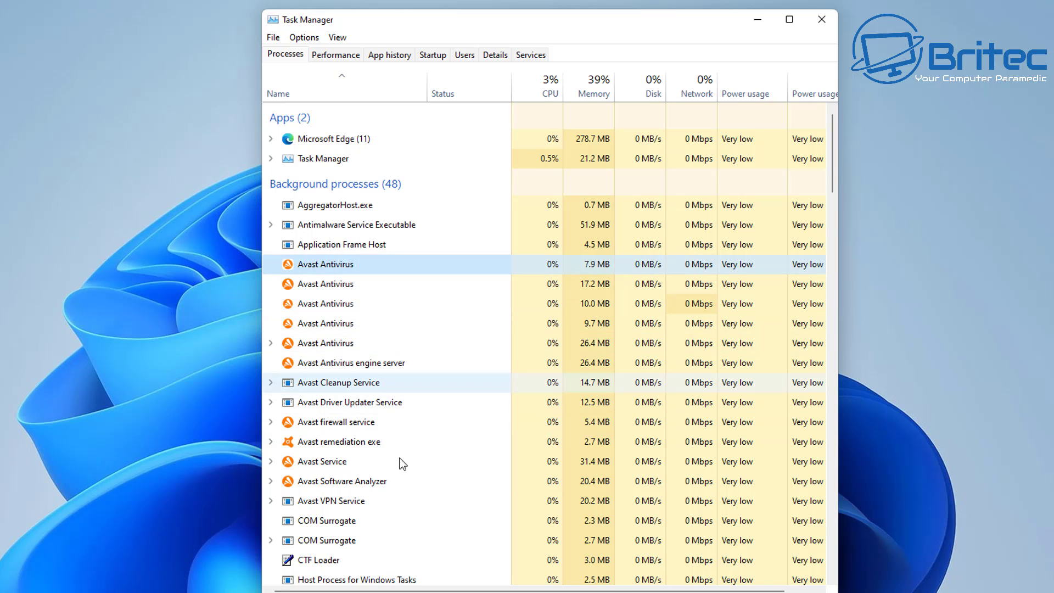
# Scroll further through the background process list and bring Avast One's Home screen into view
pyautogui.scroll(-3, 445, 457)
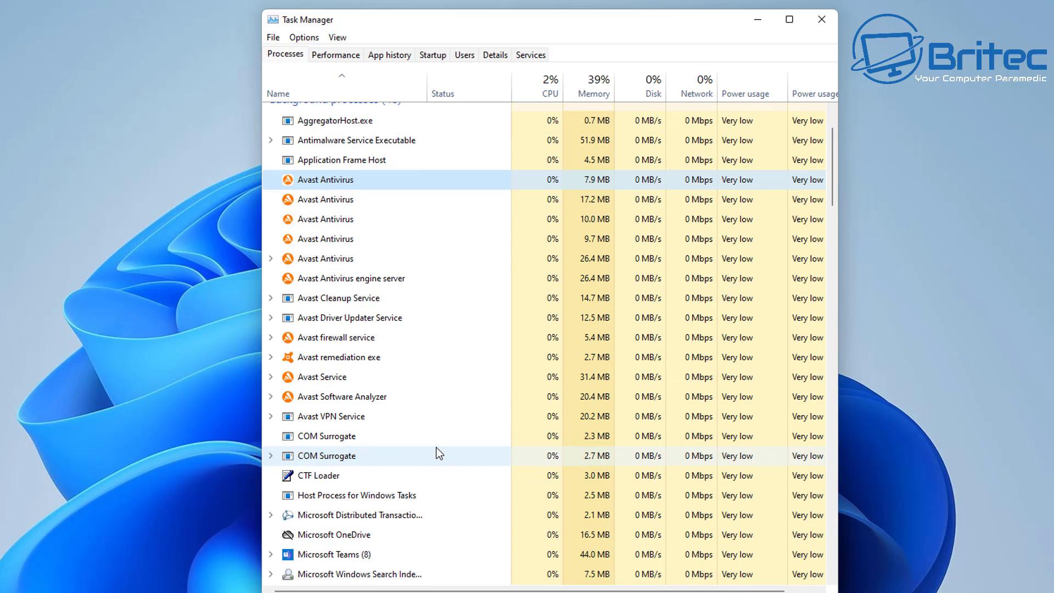
pyautogui.scroll(-7, 436, 448)
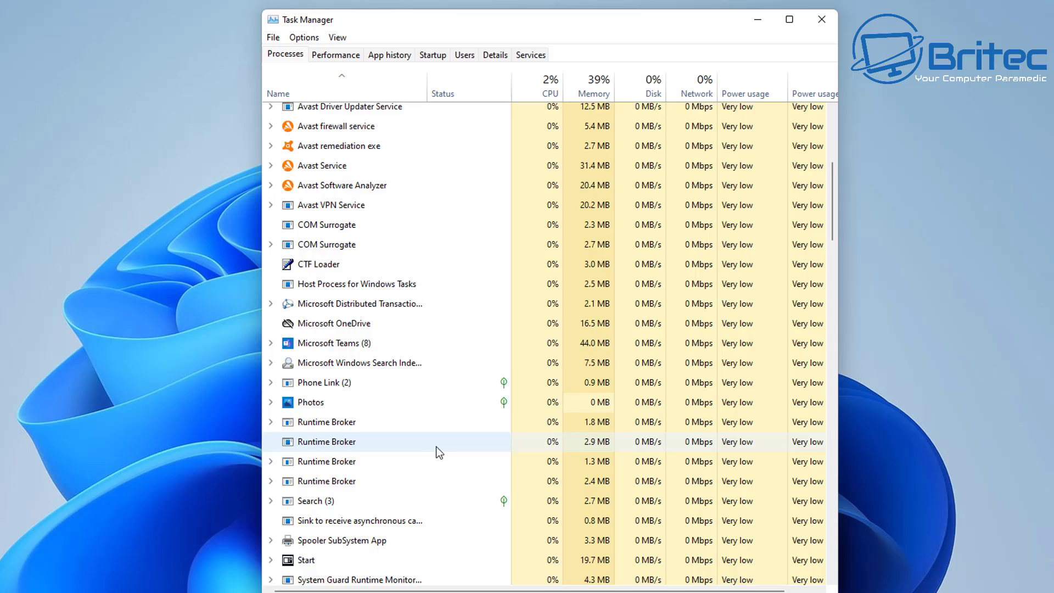
pyautogui.scroll(-6, 439, 451)
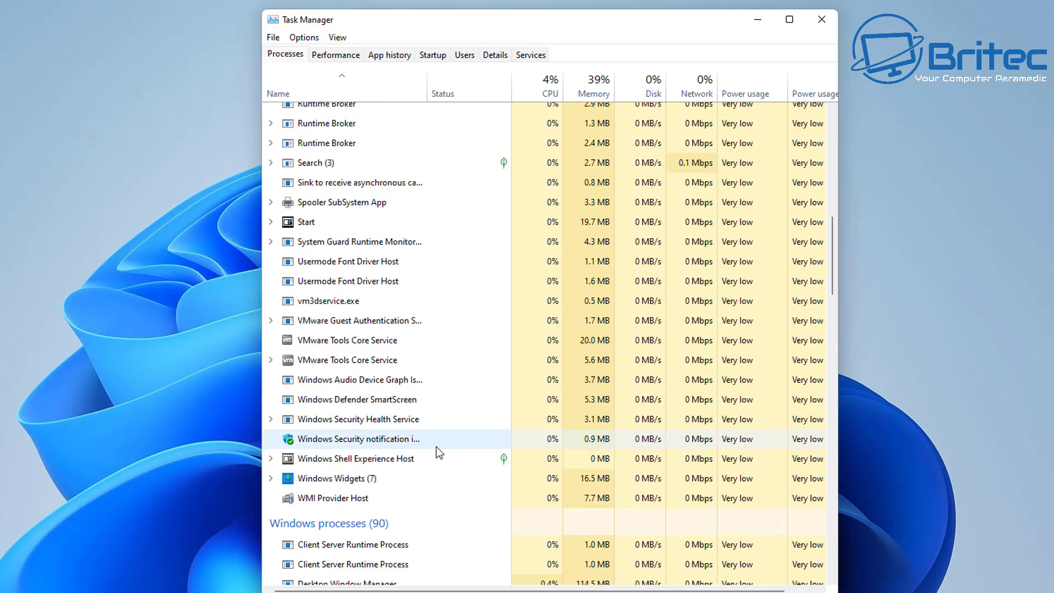
pyautogui.scroll(-6, 439, 451)
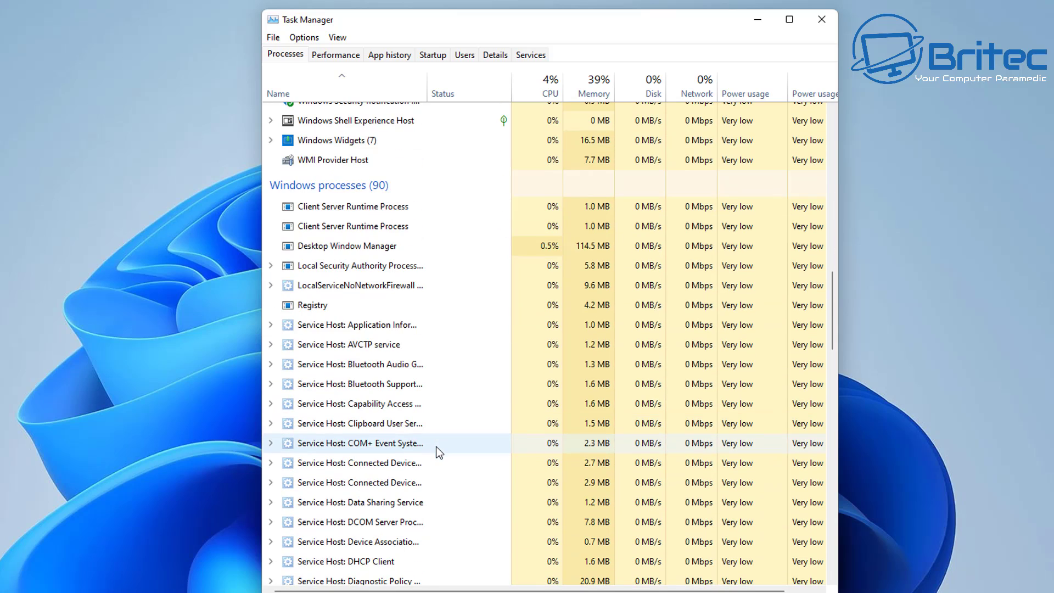
pyautogui.moveTo(832, 321); pyautogui.dragTo(812, 168)
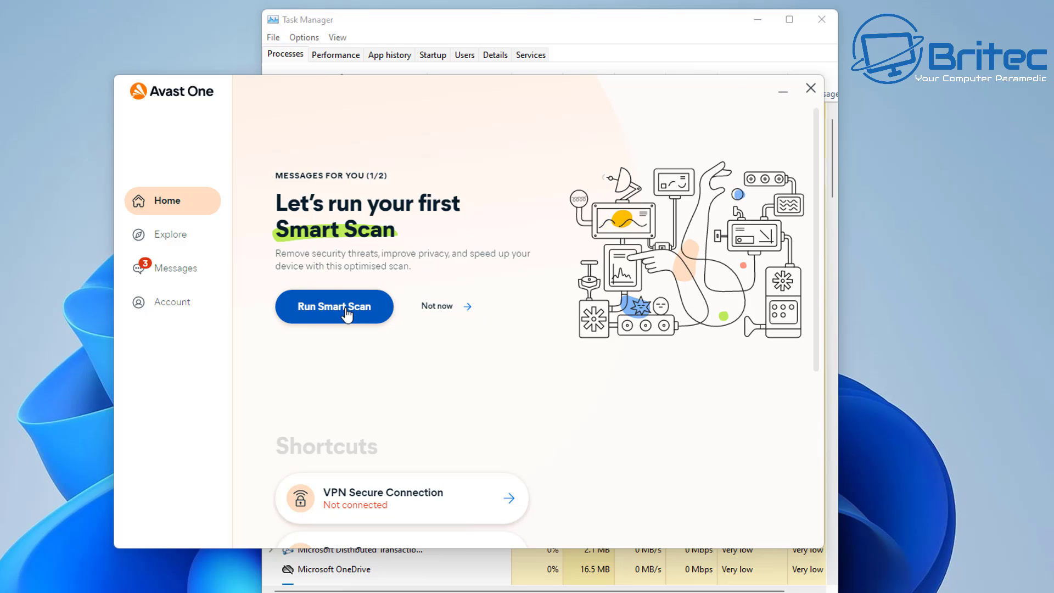
# Run Smart Scan while watching Task Manager's memory graph, then continue through results to Advanced issues
pyautogui.click(313, 316)
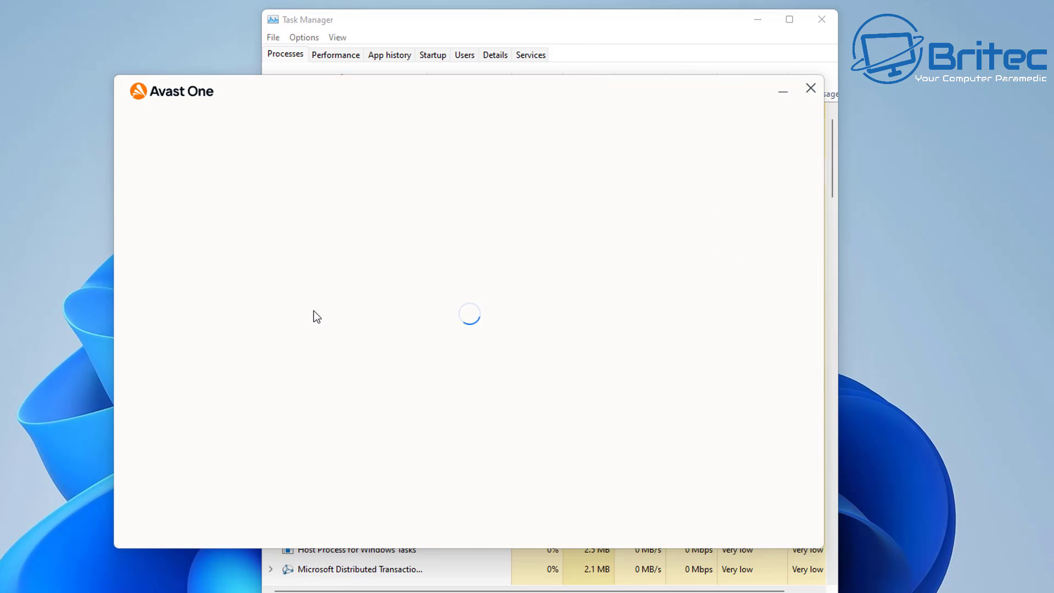
pyautogui.click(782, 99)
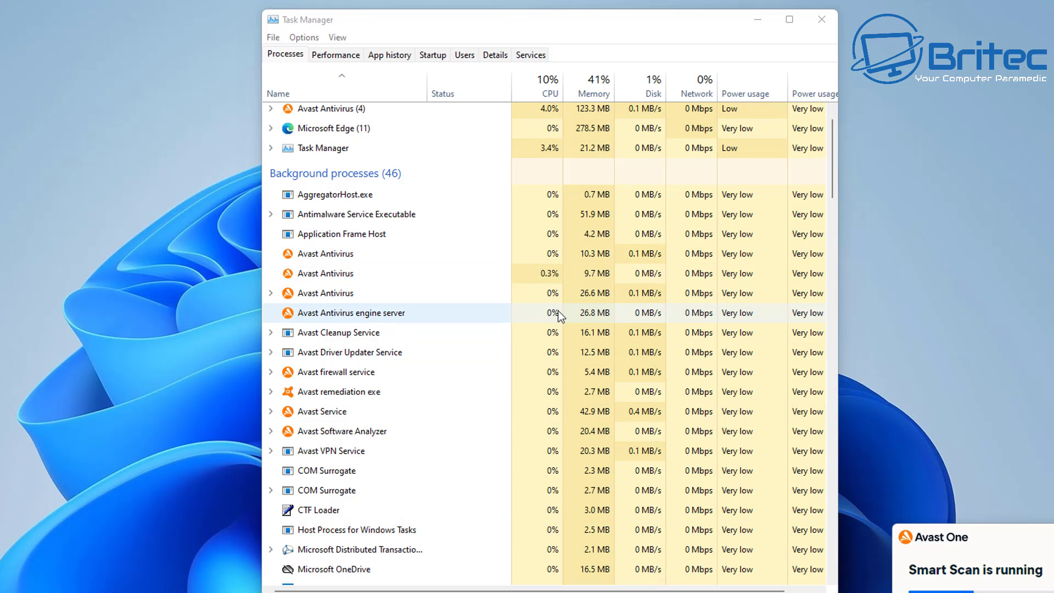
pyautogui.click(337, 55)
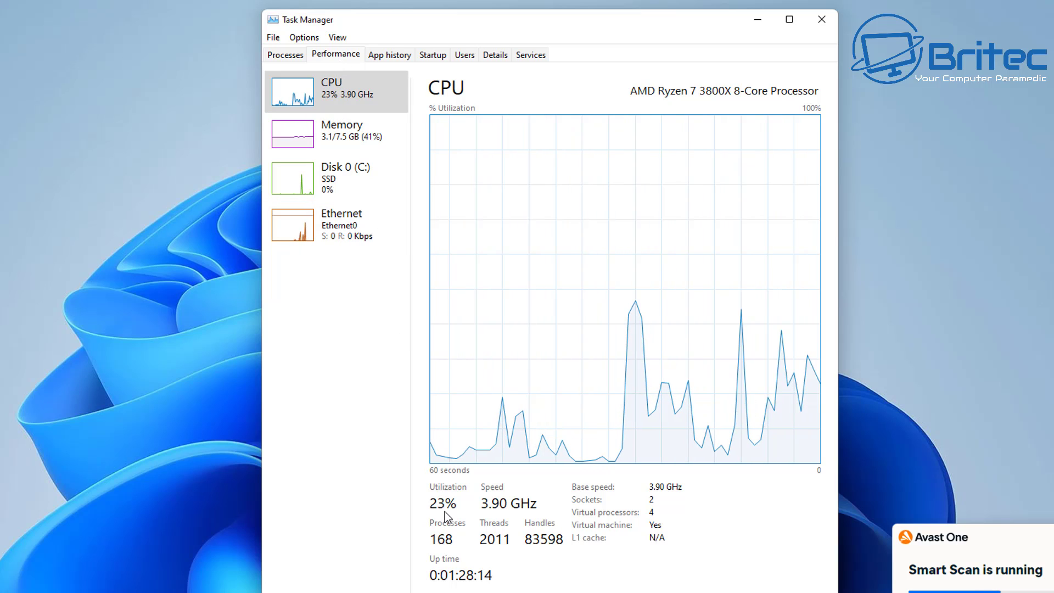
pyautogui.click(360, 140)
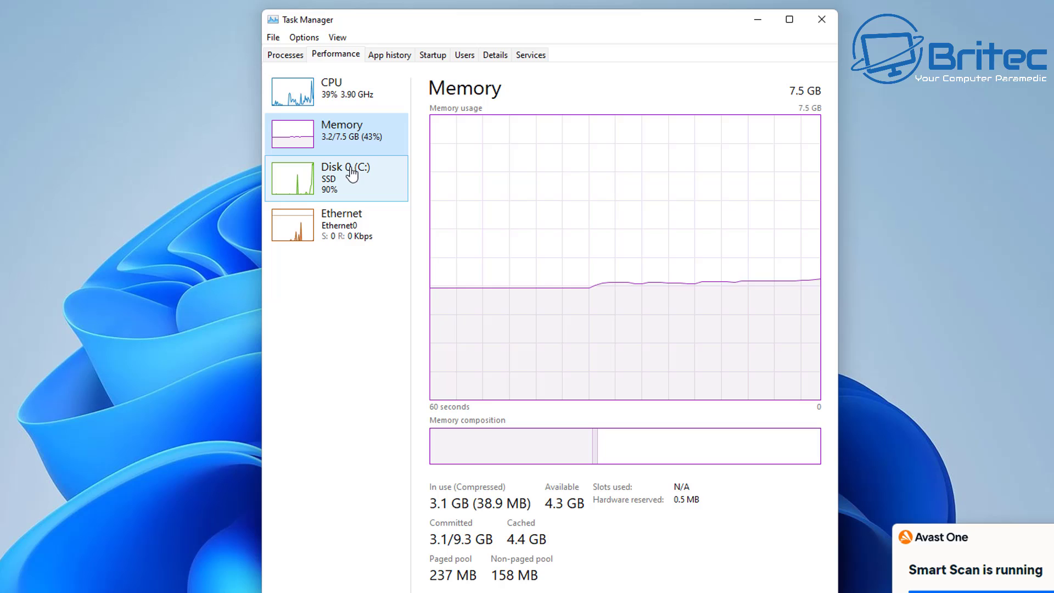
pyautogui.click(332, 90)
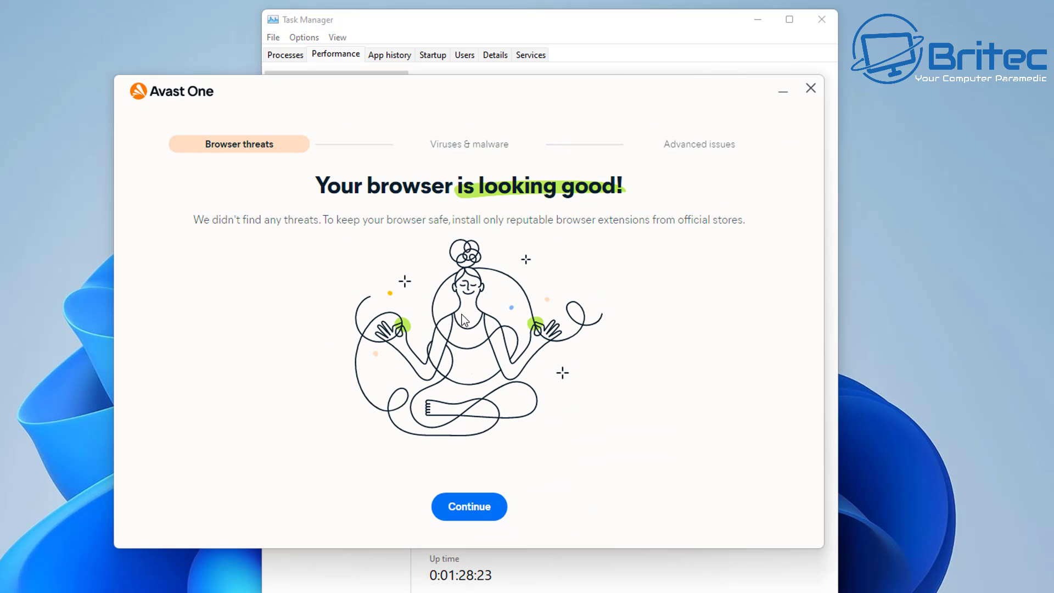
pyautogui.click(494, 514)
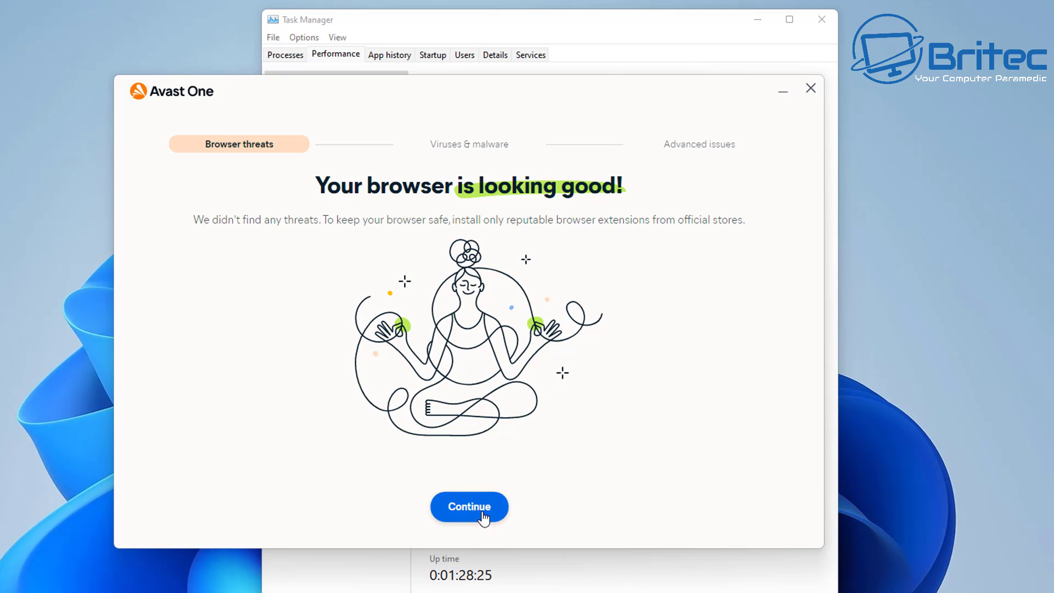
pyautogui.click(483, 515)
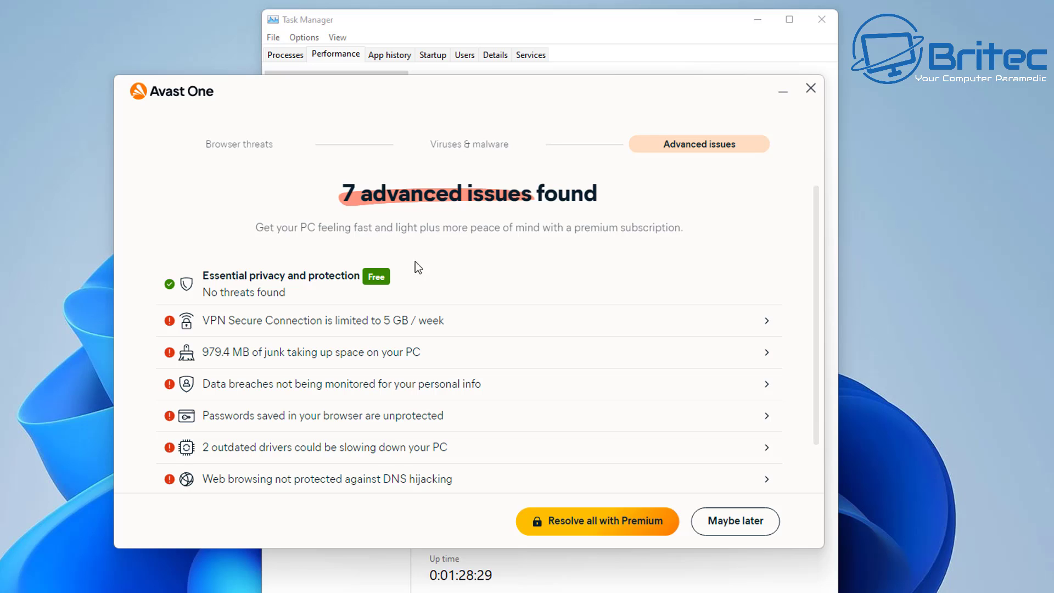
# Choose Maybe later on premium fixes, enable 'Automatically run Smart Scan once a month', and click Done
pyautogui.moveTo(473, 89); pyautogui.dragTo(525, 101)
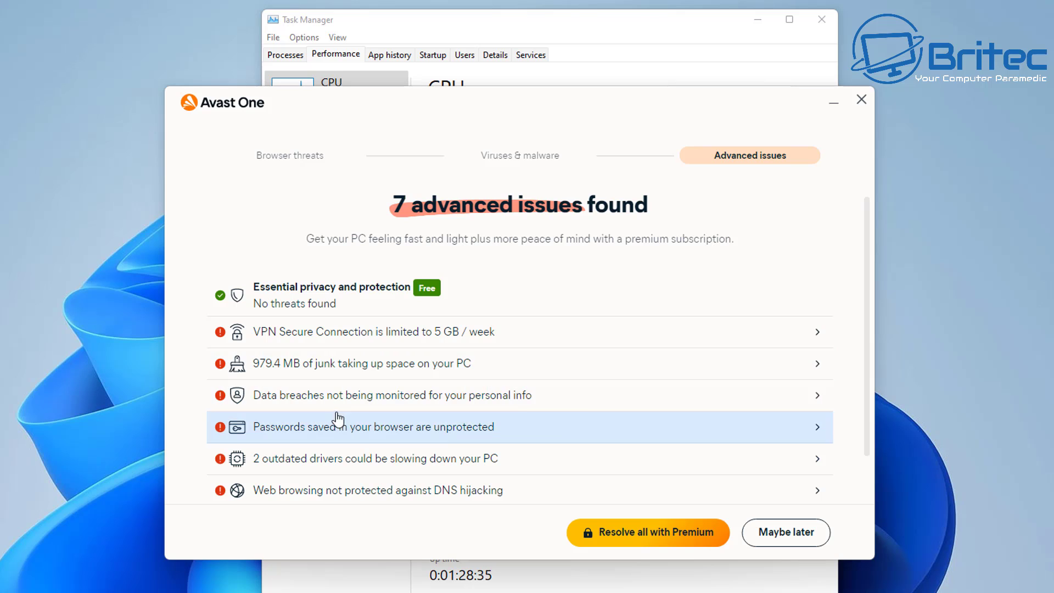
pyautogui.scroll(-1, 334, 395)
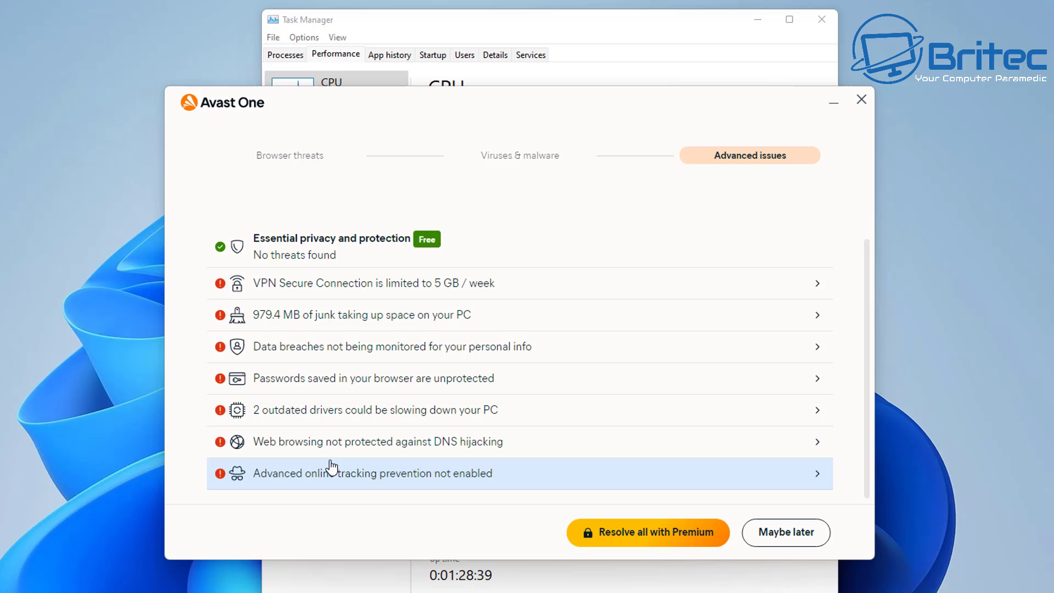
pyautogui.scroll(1, 307, 426)
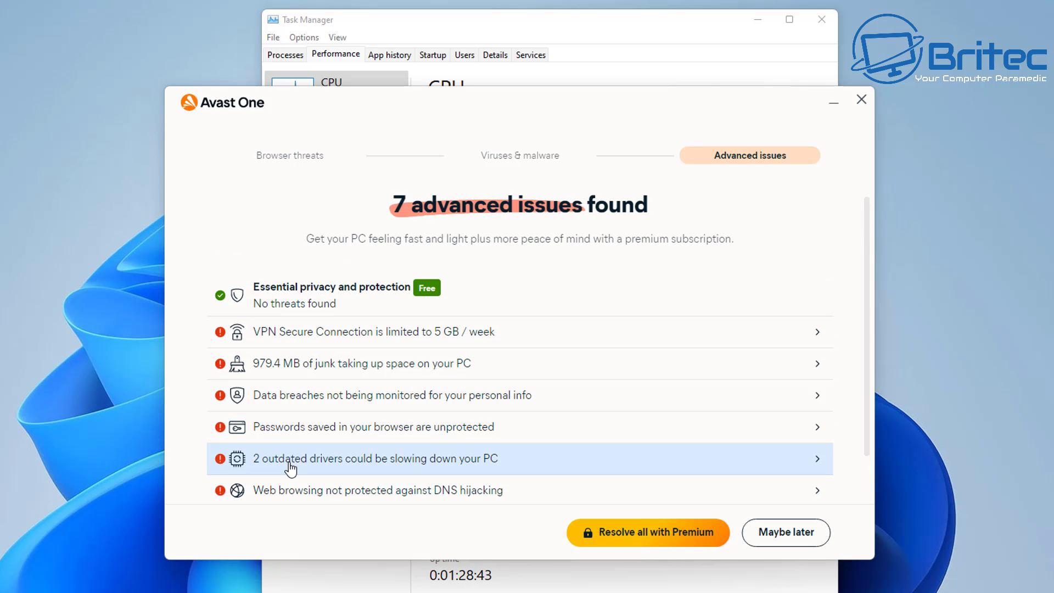
pyautogui.scroll(-1, 290, 469)
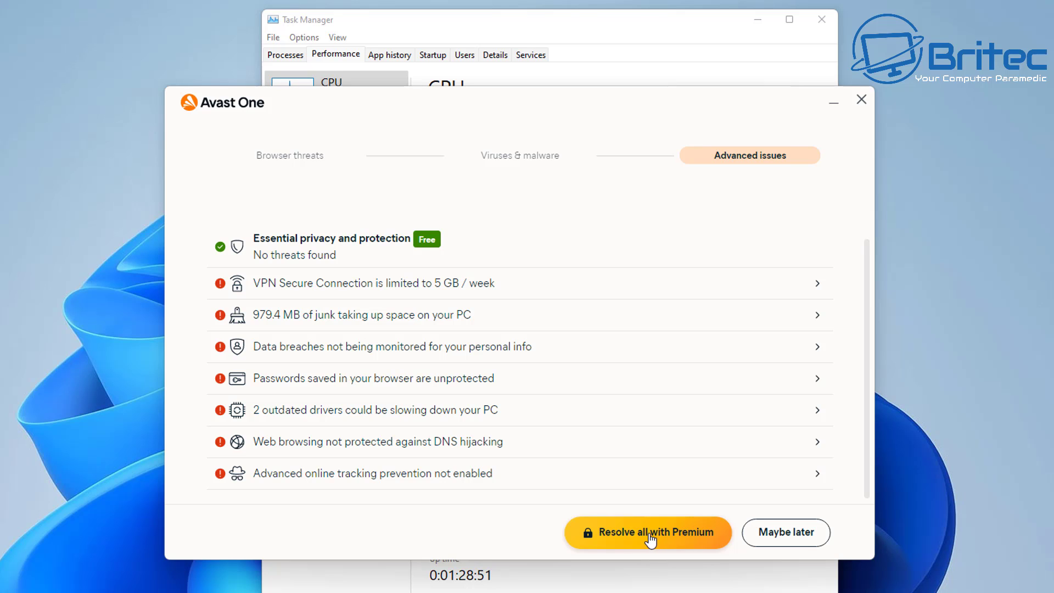
pyautogui.click(792, 538)
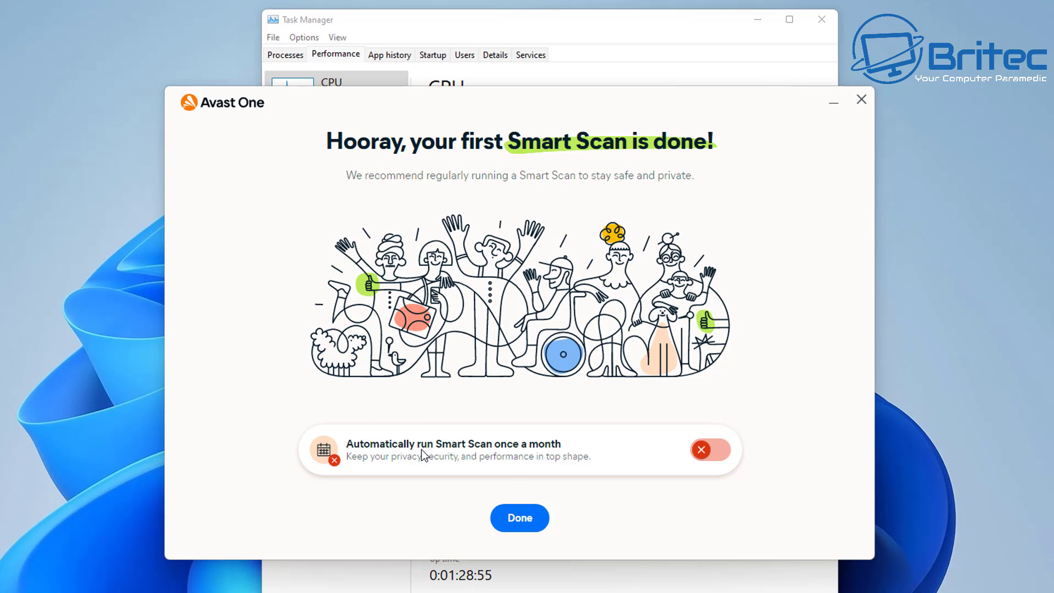
pyautogui.click(708, 456)
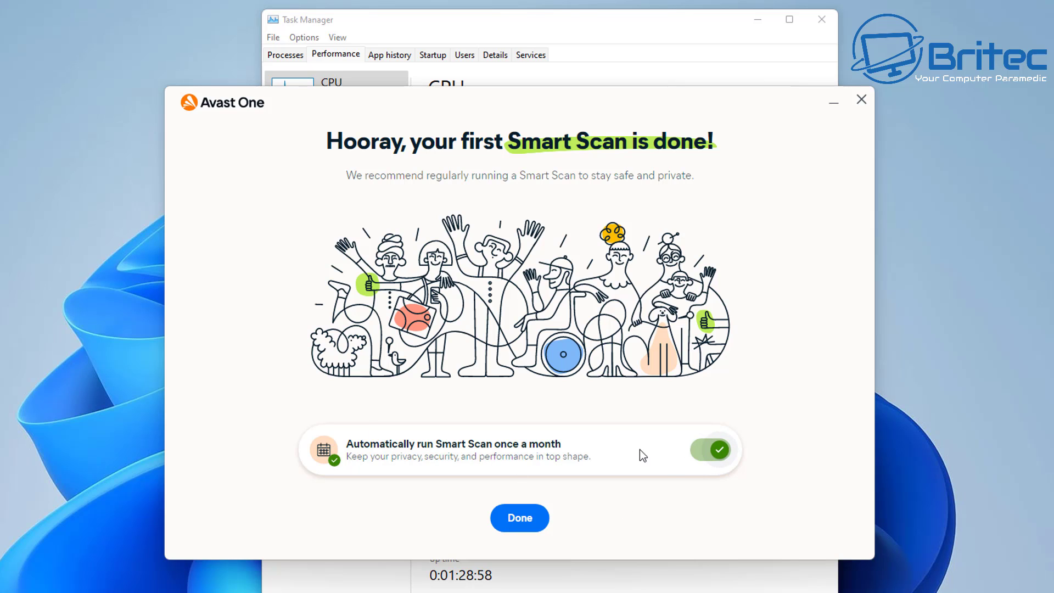
pyautogui.click(518, 516)
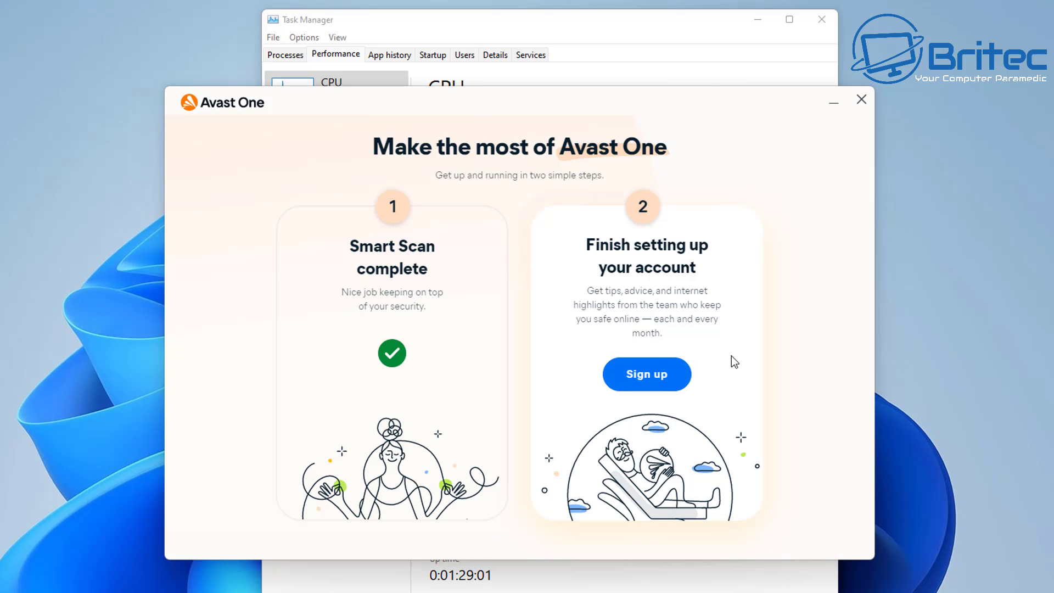
# Close the welcome window, then launch a Deep Scan from Explore's Scan Center
pyautogui.click(862, 101)
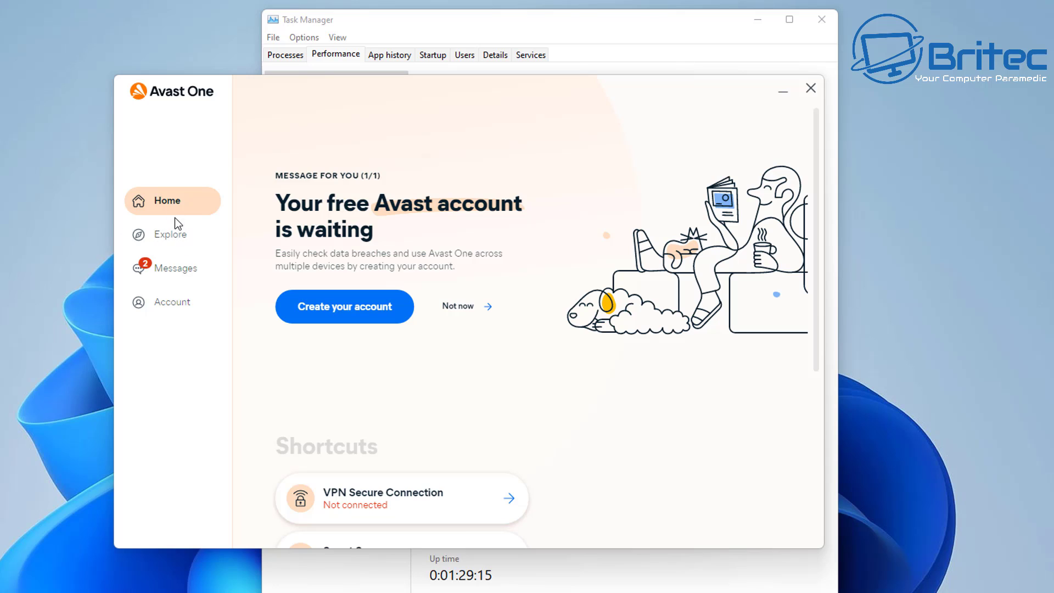
pyautogui.click(159, 236)
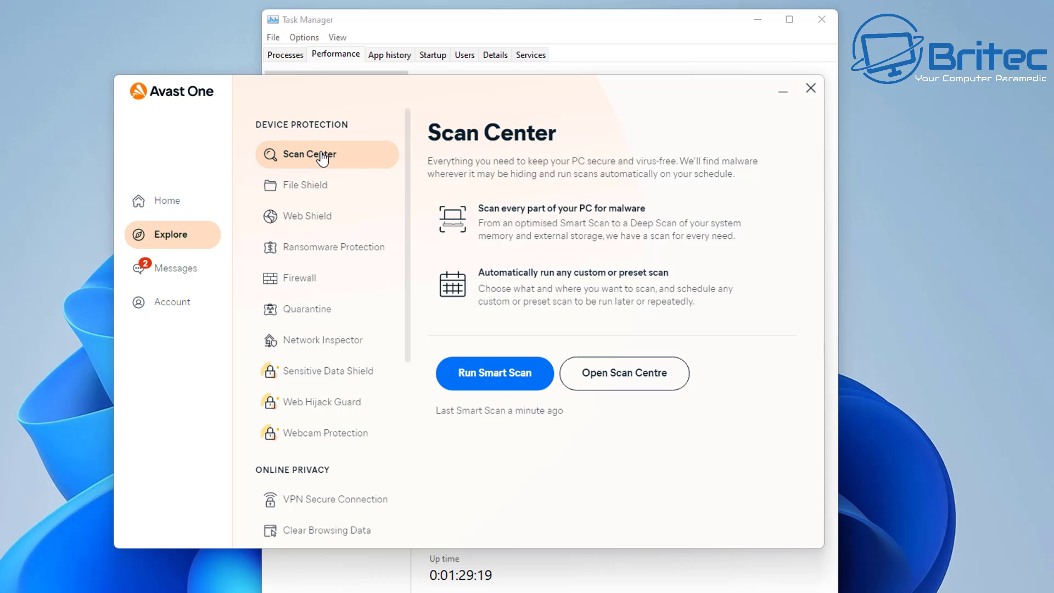
pyautogui.click(653, 378)
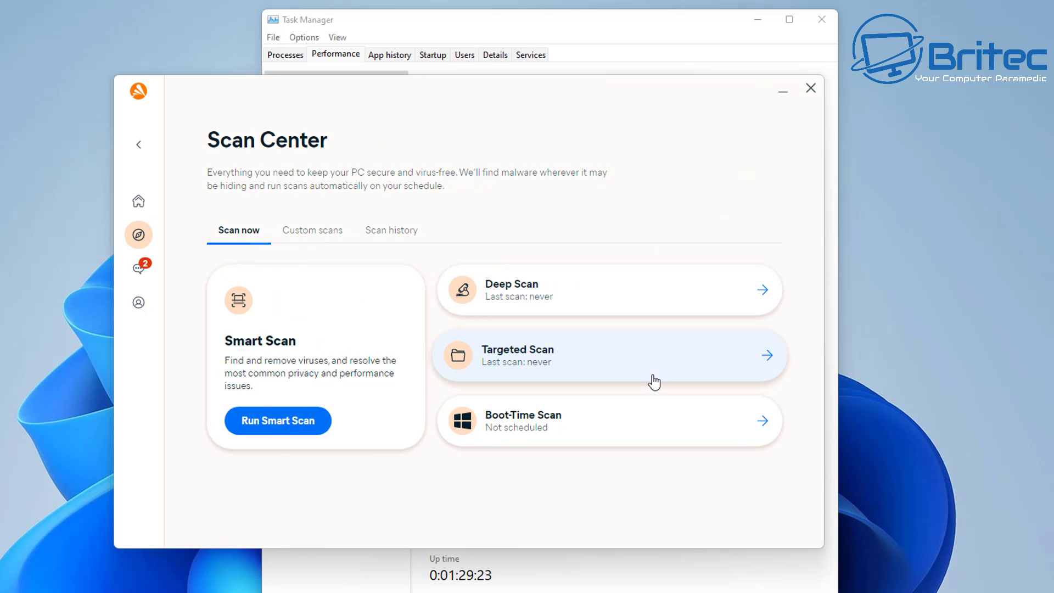
pyautogui.click(546, 302)
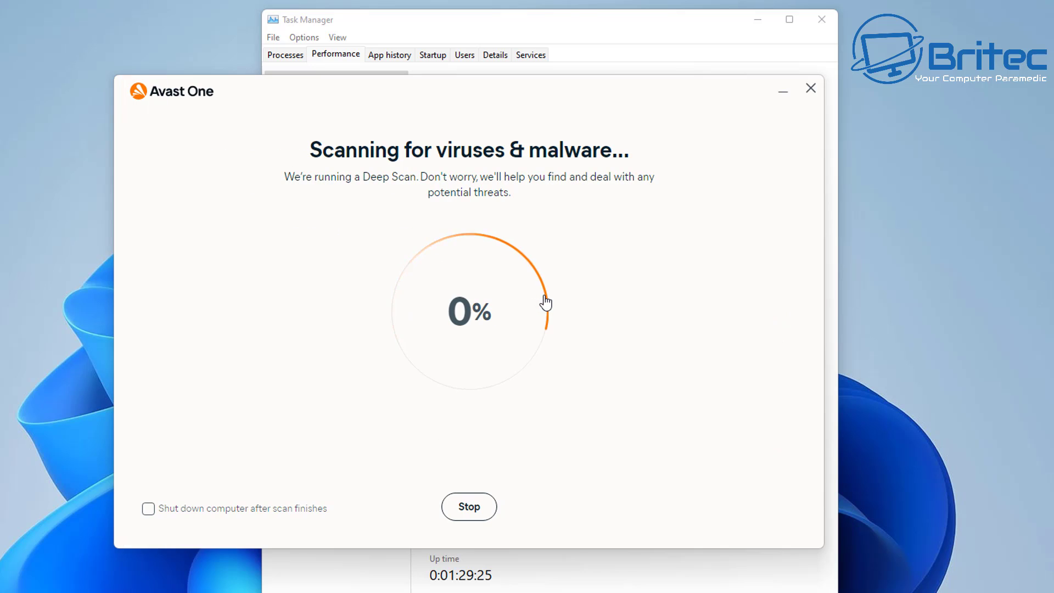
# Check the Avast processes in Task Manager during the scan, then view the Disk 0 (C:) performance graph
pyautogui.moveTo(509, 94); pyautogui.dragTo(578, 114)
pyautogui.click(551, 28)
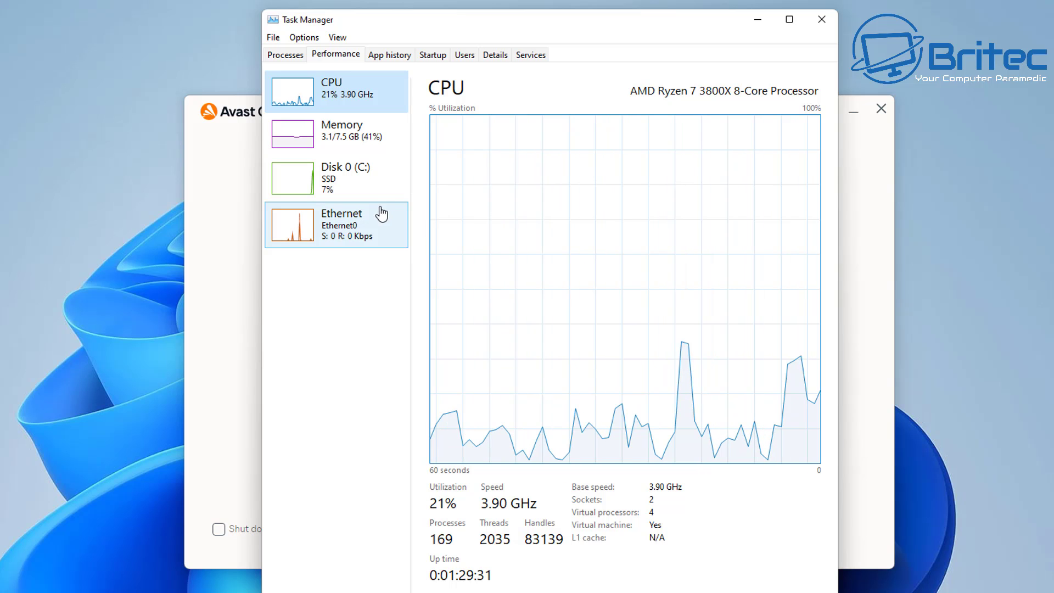
pyautogui.click(286, 54)
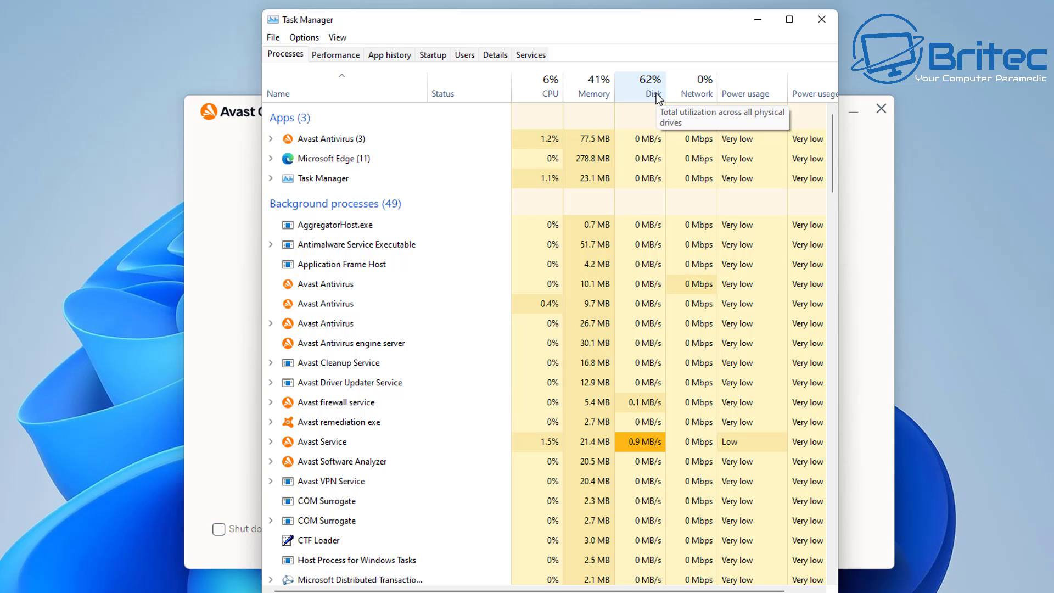
pyautogui.click(336, 55)
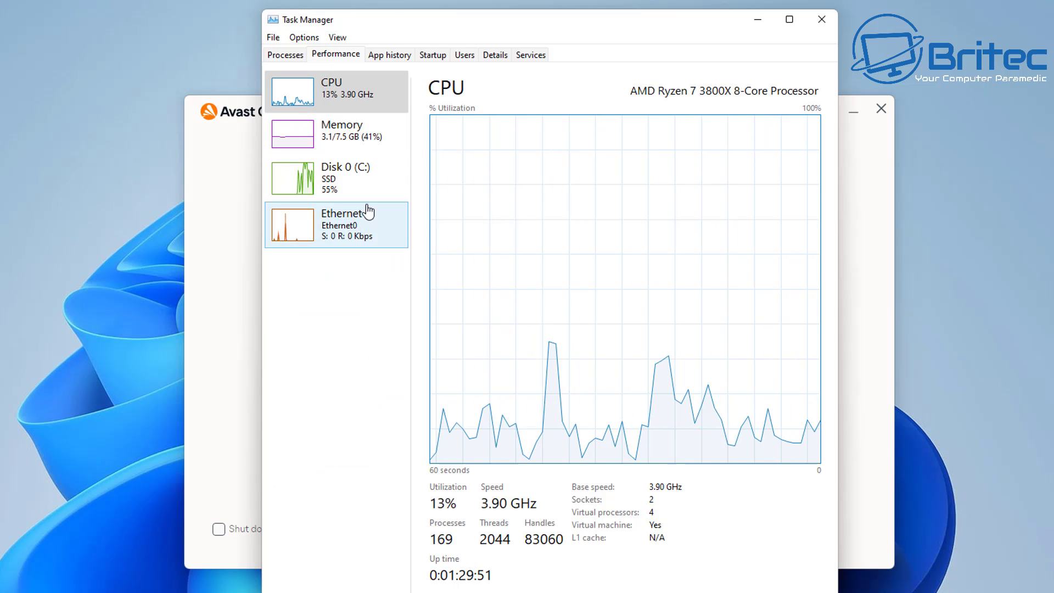
pyautogui.click(354, 186)
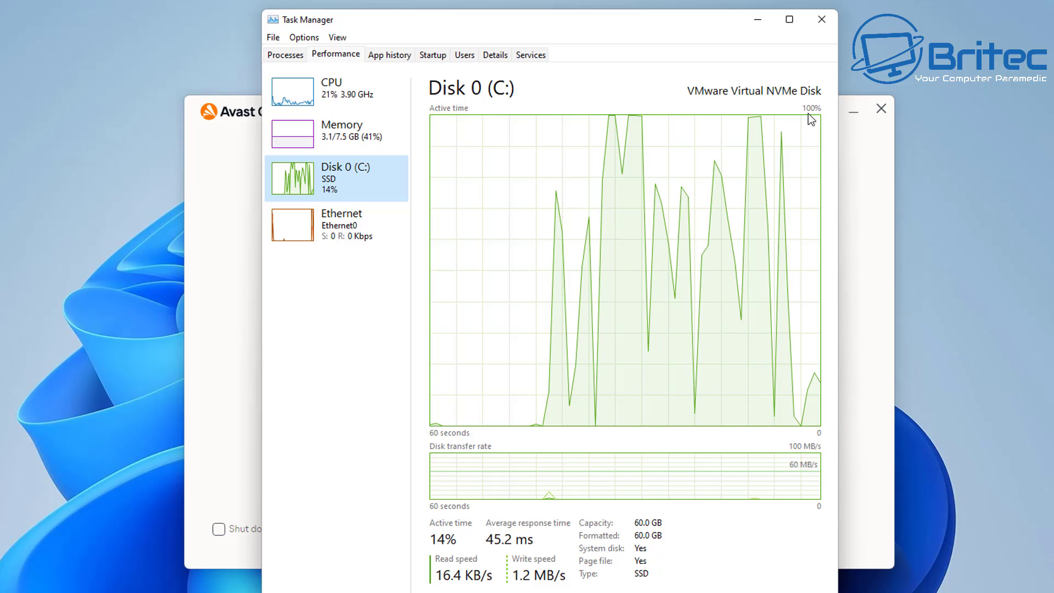
# Review the Memory and CPU performance graphs during the Deep Scan, then close Task Manager
pyautogui.click(349, 137)
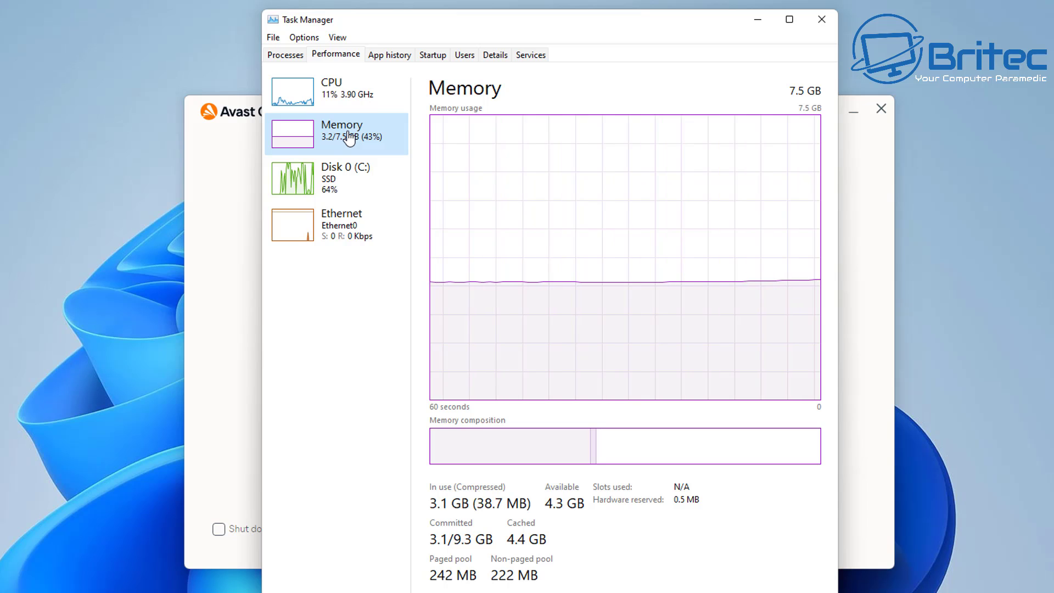
pyautogui.click(351, 93)
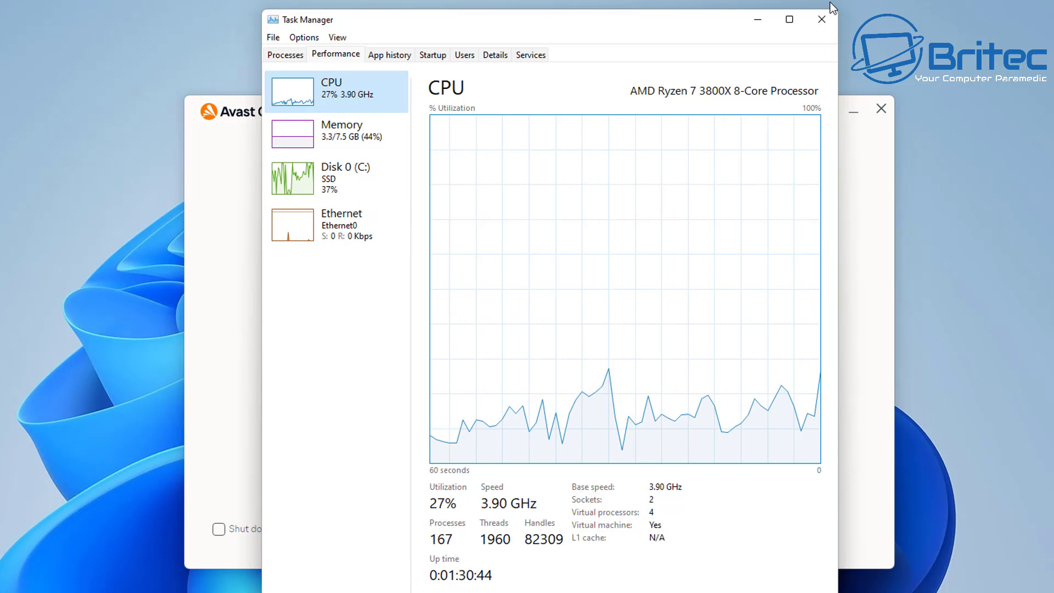
pyautogui.click(816, 18)
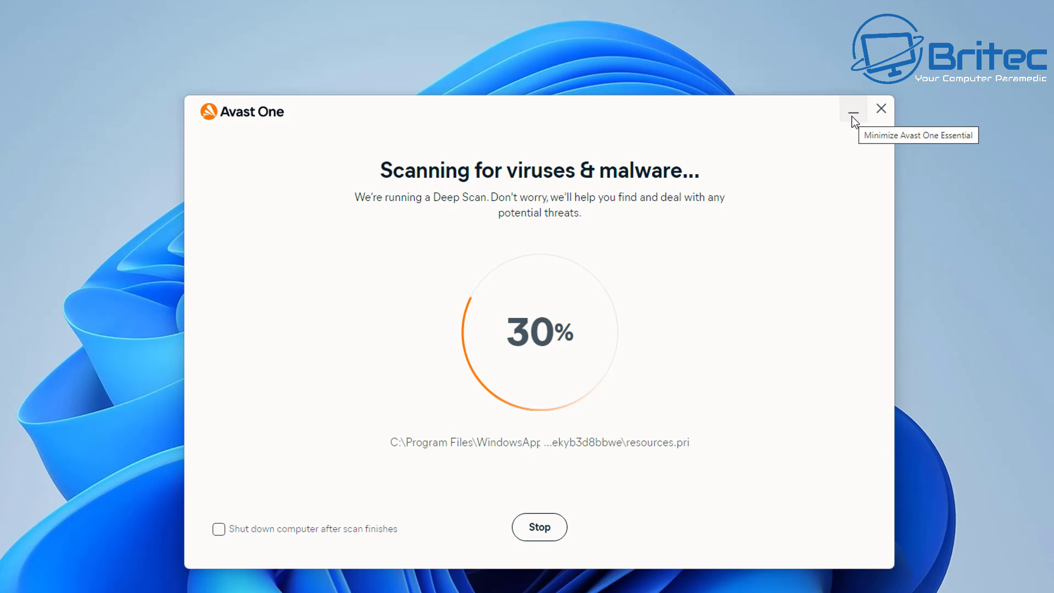
# Stop the Deep Scan and start uninstalling Avast One, approving UAC and choosing Uninstall
pyautogui.click(533, 539)
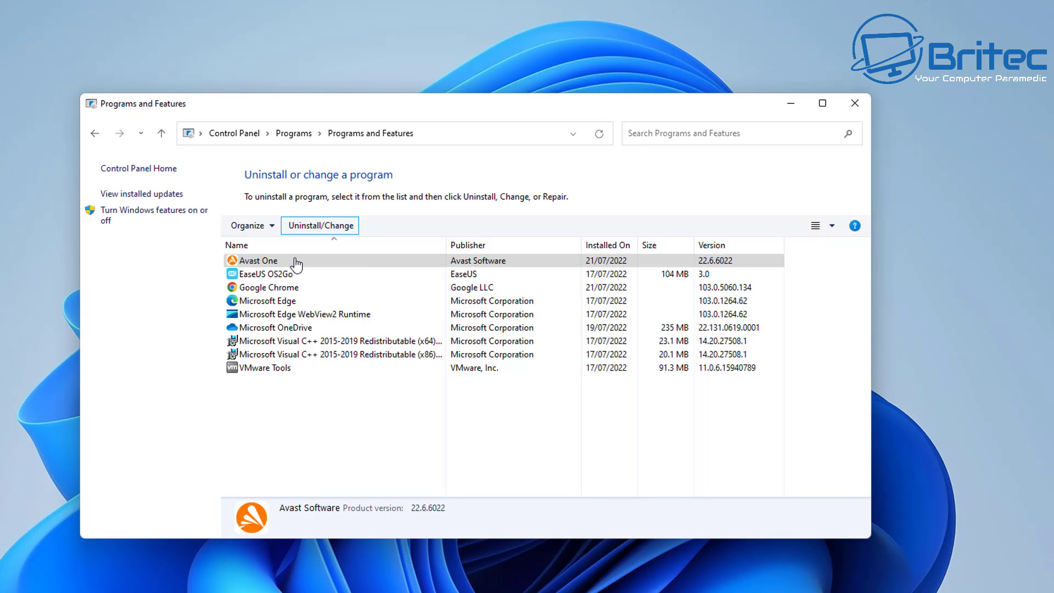
pyautogui.click(321, 227)
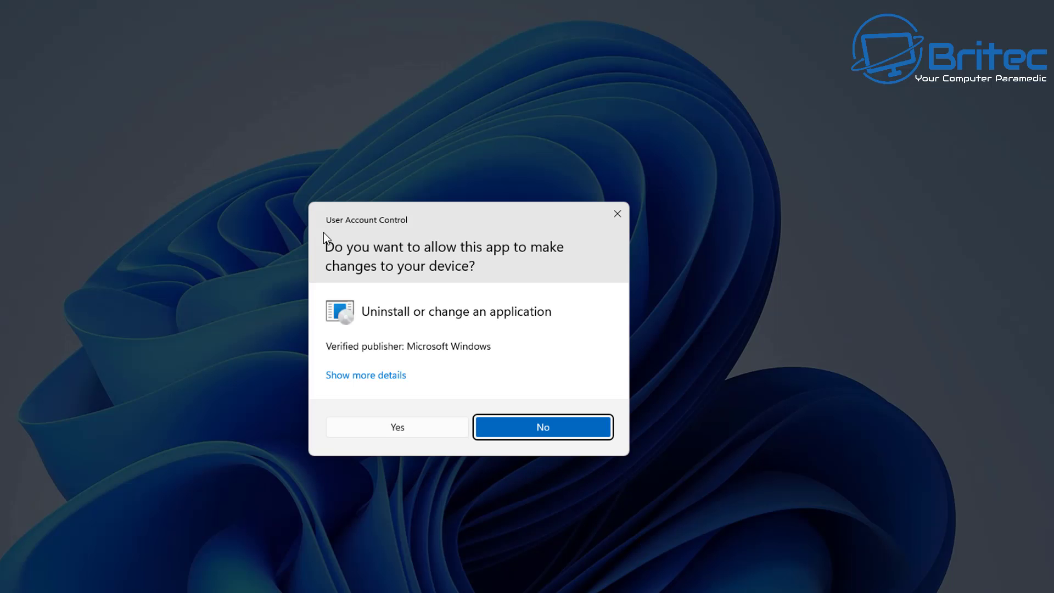
pyautogui.click(399, 428)
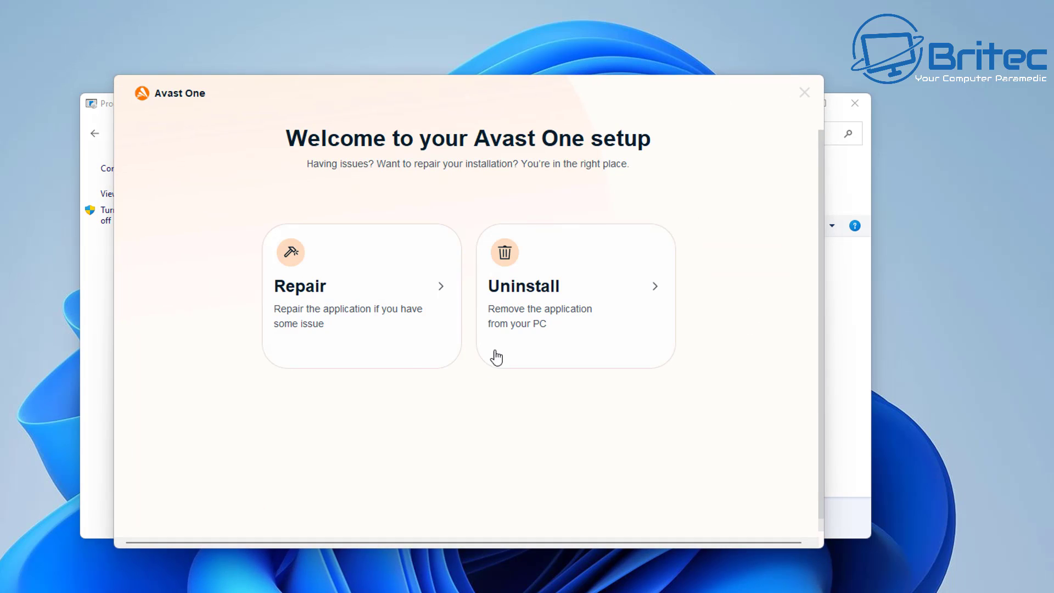
pyautogui.click(496, 358)
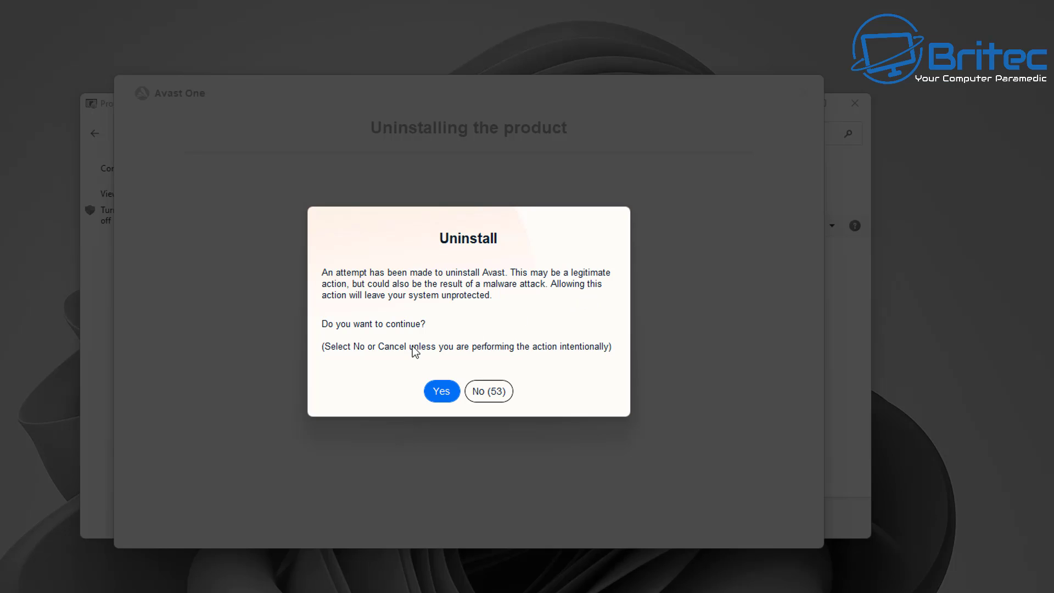
# Confirm the Avast One removal in the uninstall warning so it runs to completion
pyautogui.click(445, 394)
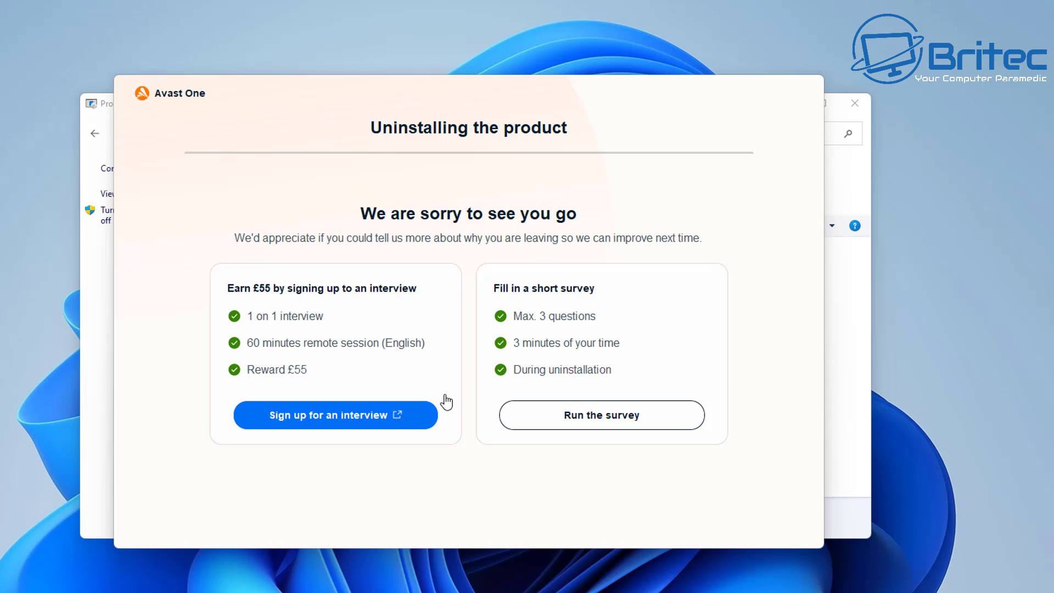